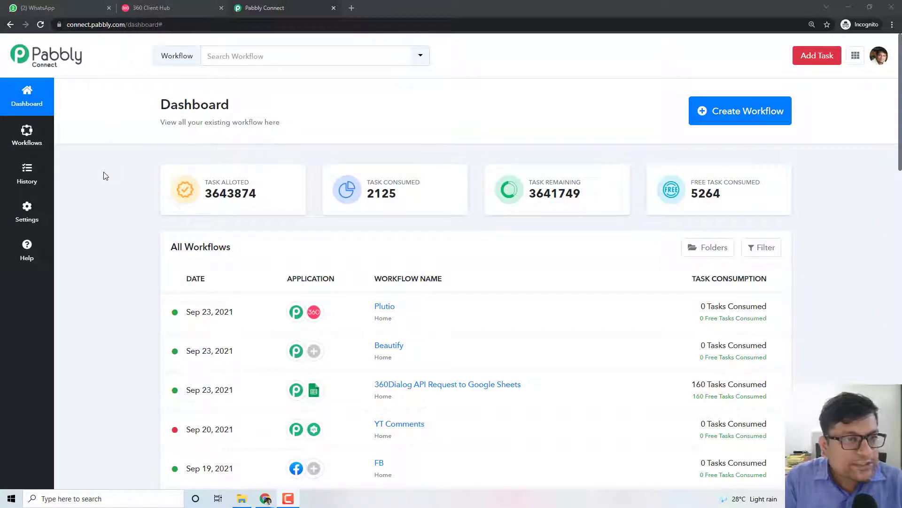
# Switch from the Pabbly Connect dashboard to the 360 Client Hub browser tab
pyautogui.click(163, 10)
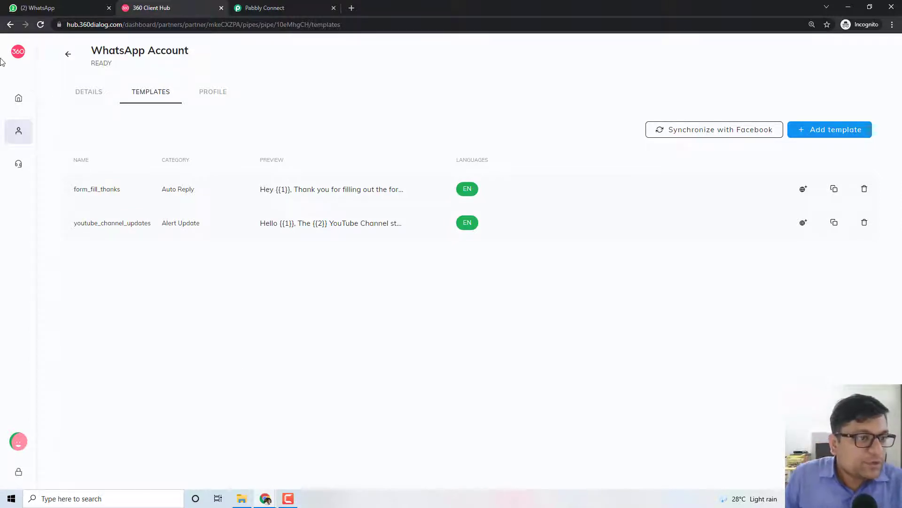
# Return to the Client Hub home dashboard listing the connected WhatsApp account
pyautogui.moveTo(27, 57)
pyautogui.click(47, 98)
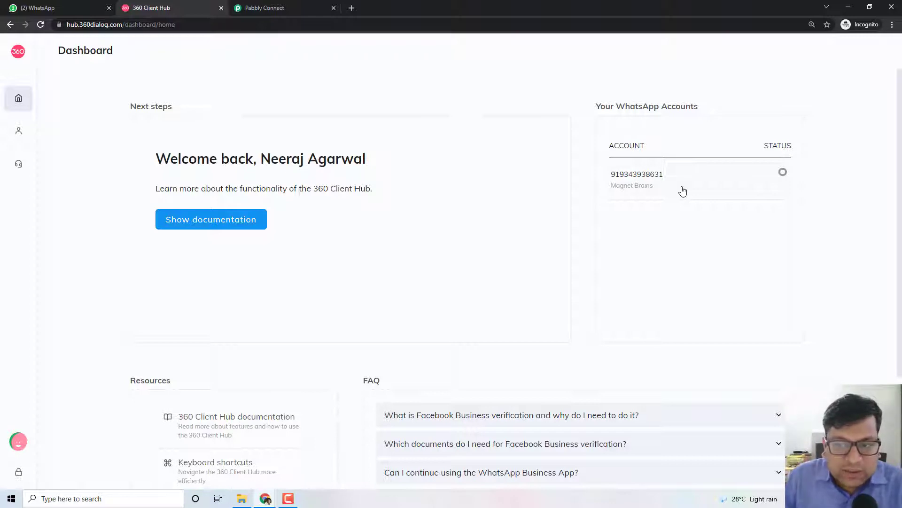
# Open the WhatsApp account's details and scroll down to its WhatsApp Business Account section
pyautogui.click(685, 186)
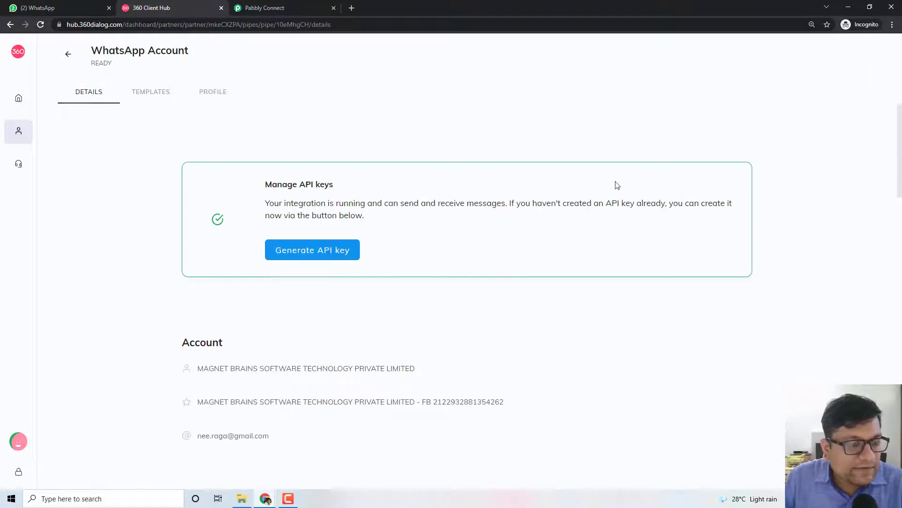
pyautogui.scroll(-5, 429, 183)
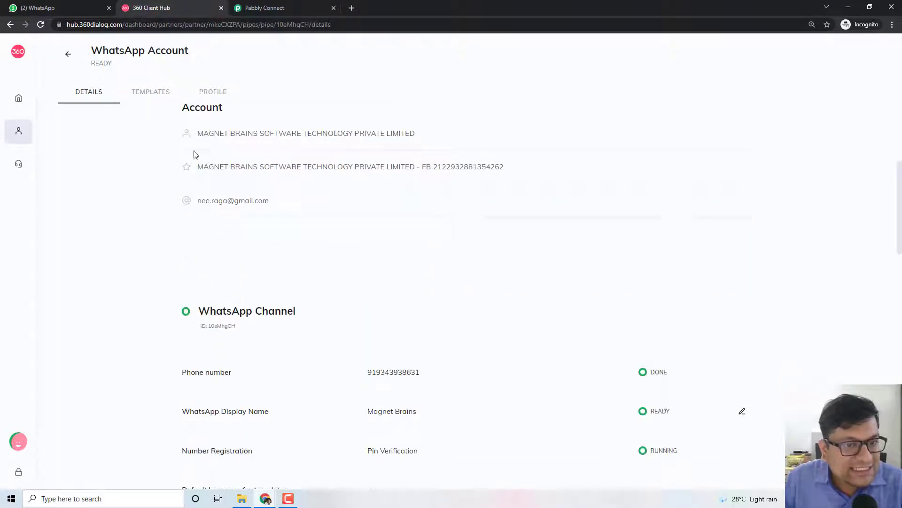
pyautogui.scroll(-3, 263, 165)
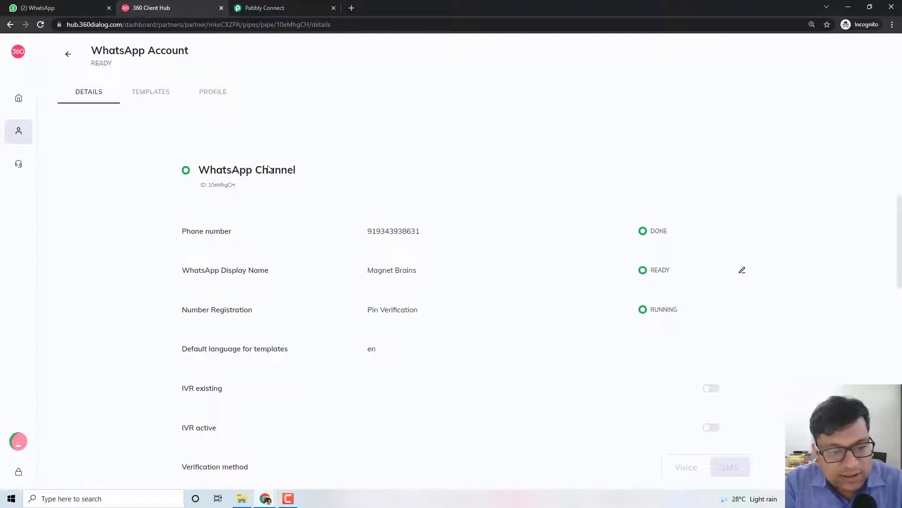
pyautogui.scroll(-1, 325, 240)
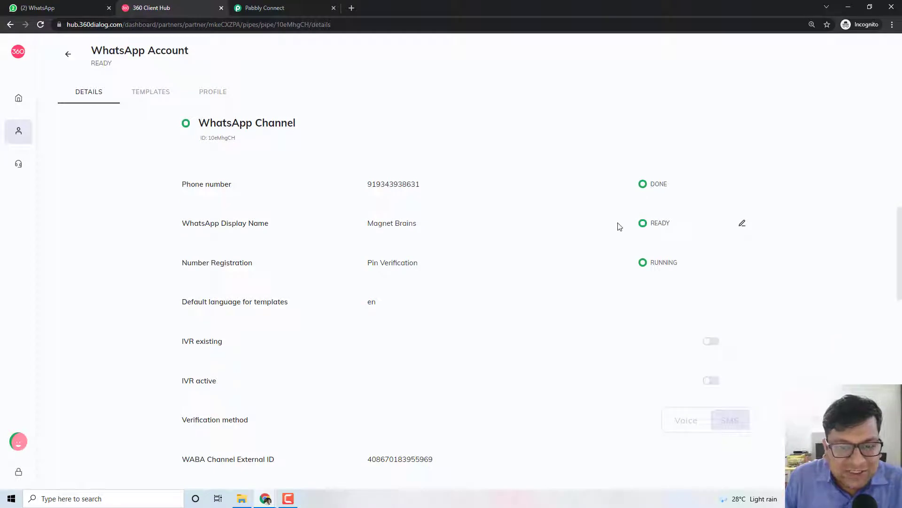
pyautogui.scroll(-10, 620, 226)
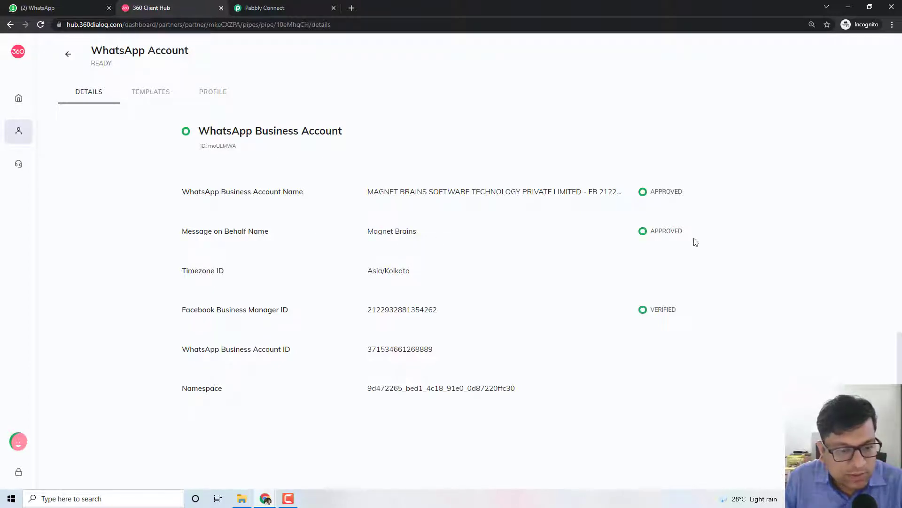
pyautogui.moveTo(183, 309); pyautogui.dragTo(293, 313)
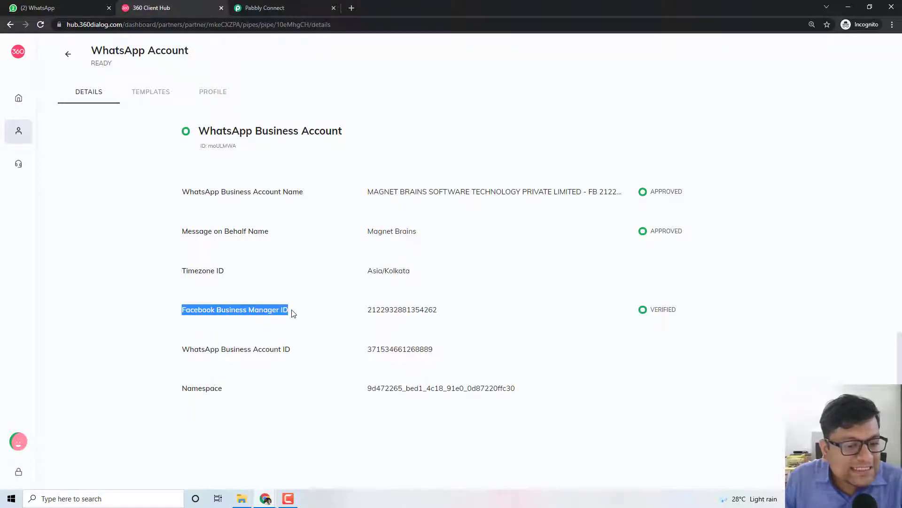
pyautogui.click(292, 311)
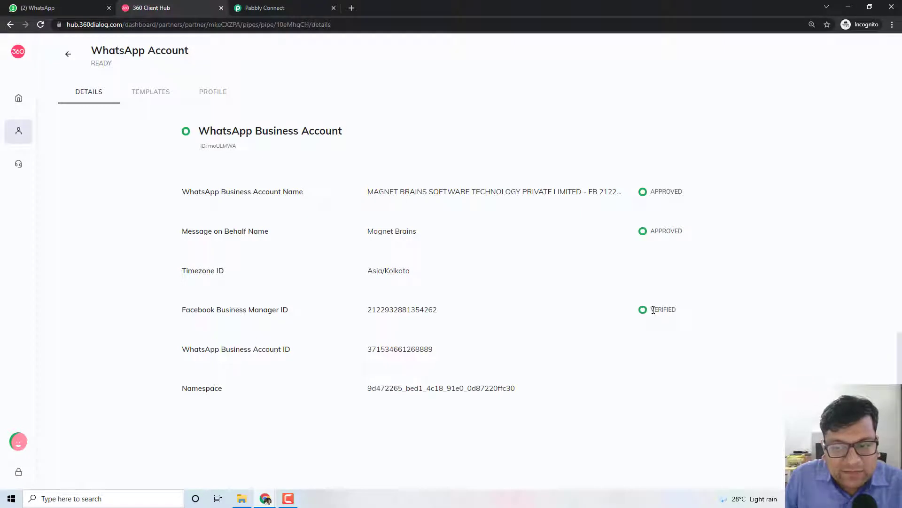
pyautogui.moveTo(655, 310); pyautogui.dragTo(672, 310)
pyautogui.click(700, 266)
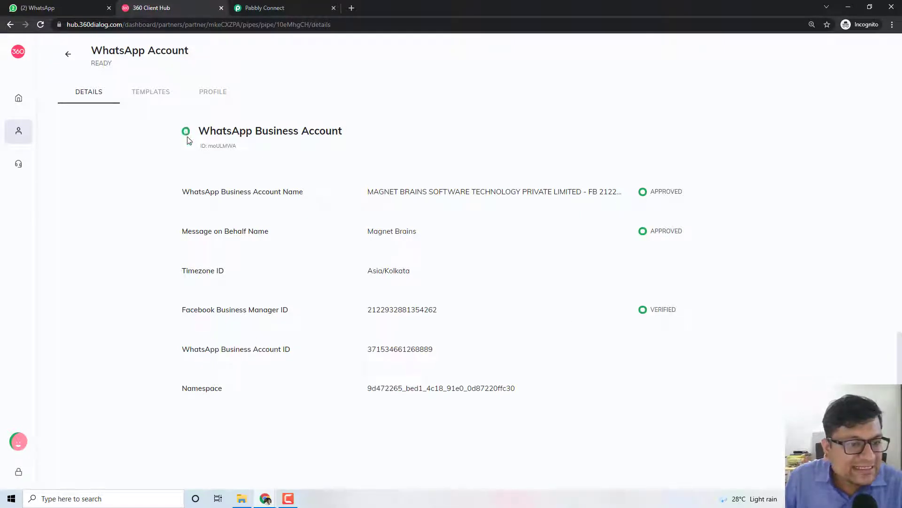
# Show the account's TEMPLATES tab listing form_fill_thanks and youtube_channel_updates
pyautogui.scroll(6, 260, 240)
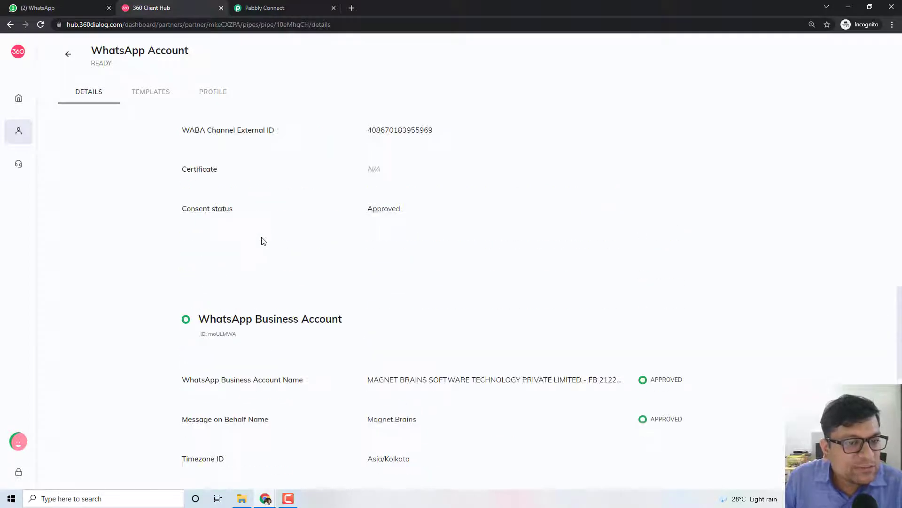
pyautogui.scroll(10, 260, 241)
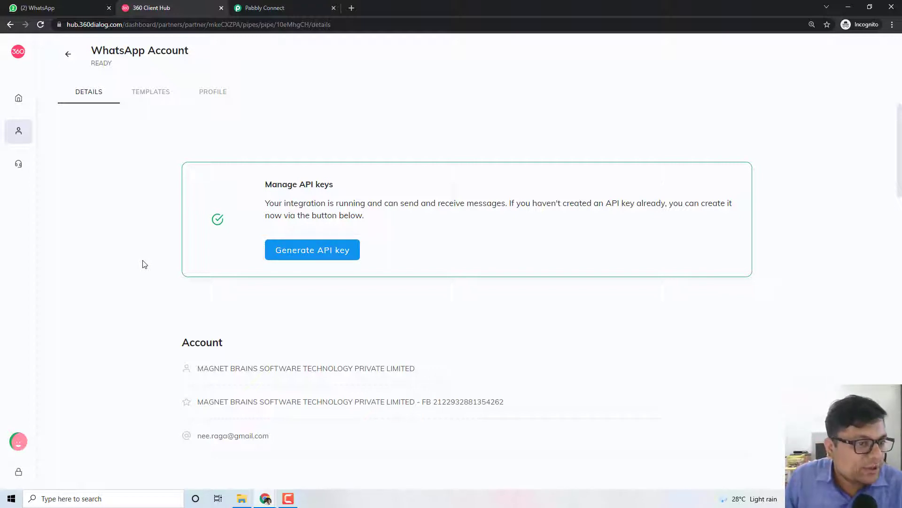
pyautogui.click(152, 93)
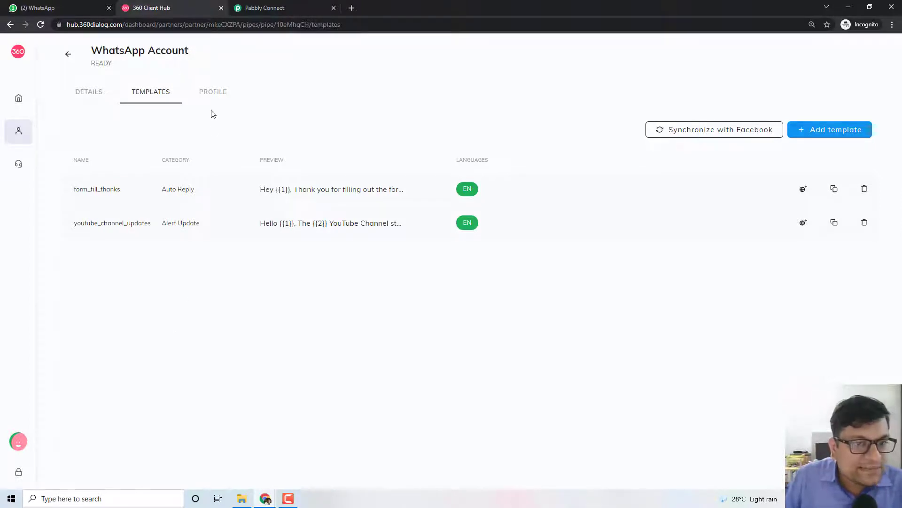
# Add a new template named form_submission_on_facebook and open its Category list
pyautogui.click(826, 134)
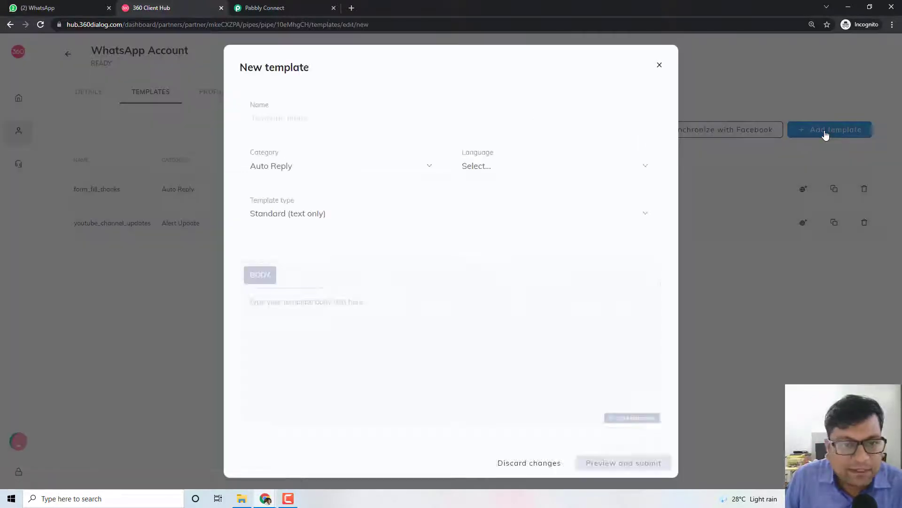
pyautogui.click(280, 118)
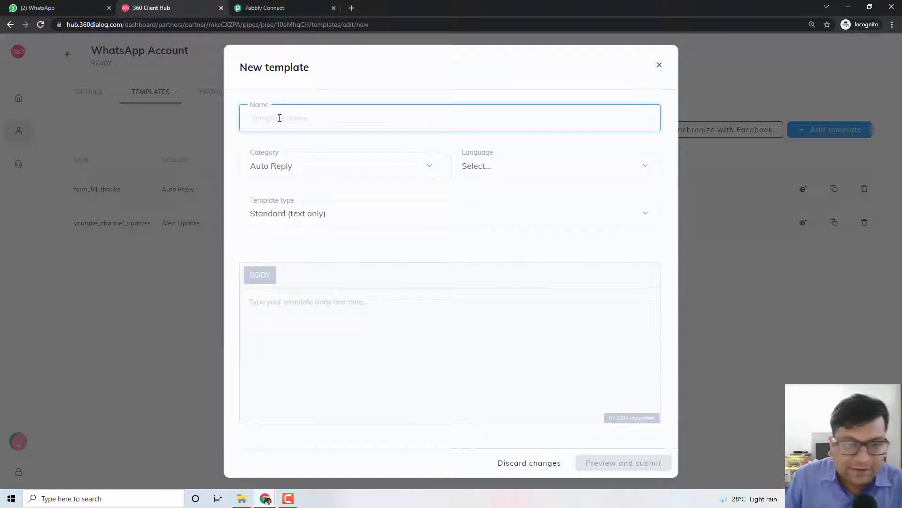
pyautogui.write('form')
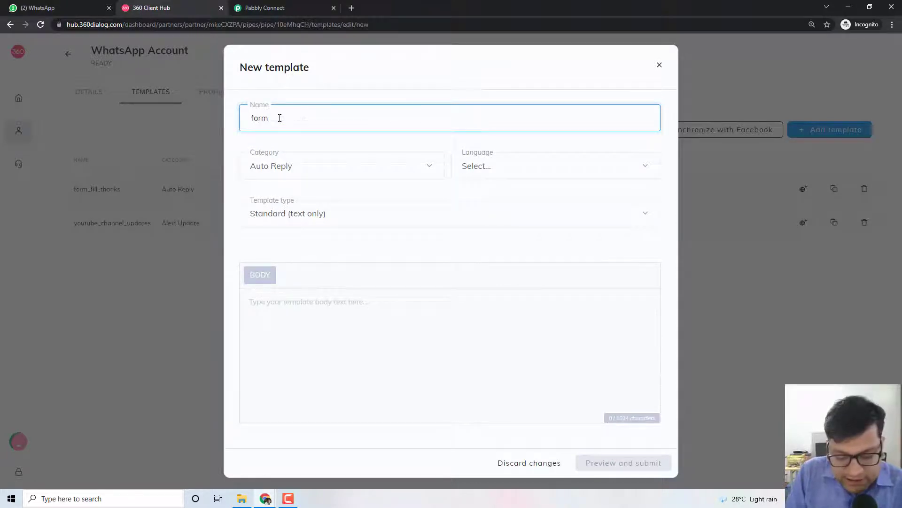
pyautogui.write('_submission')
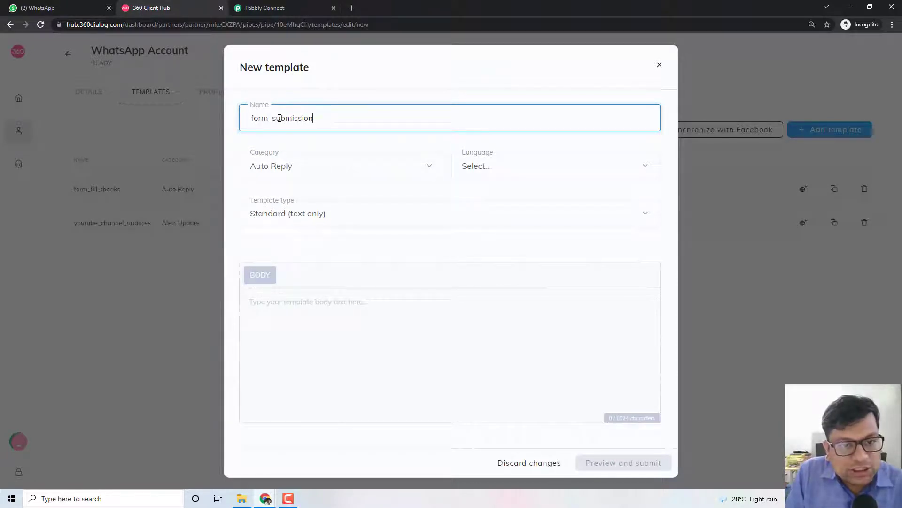
pyautogui.write('_on_fac')
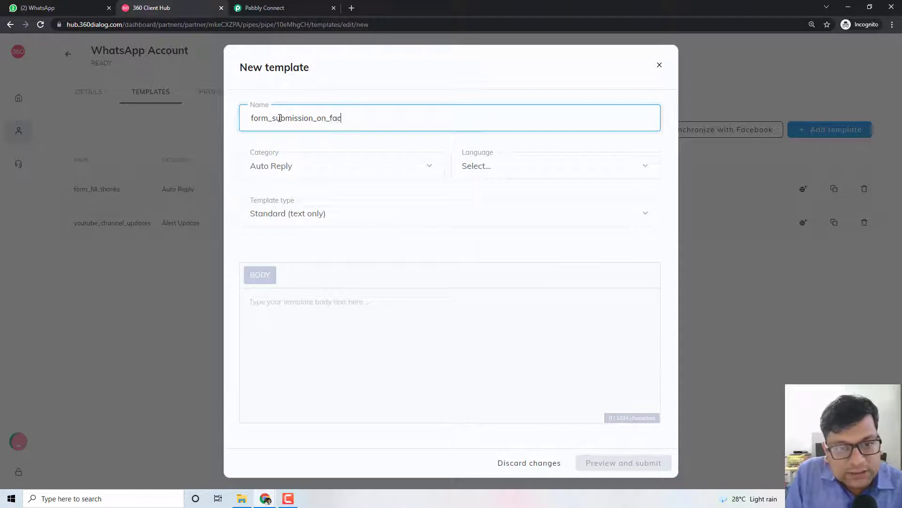
pyautogui.write('ebook')
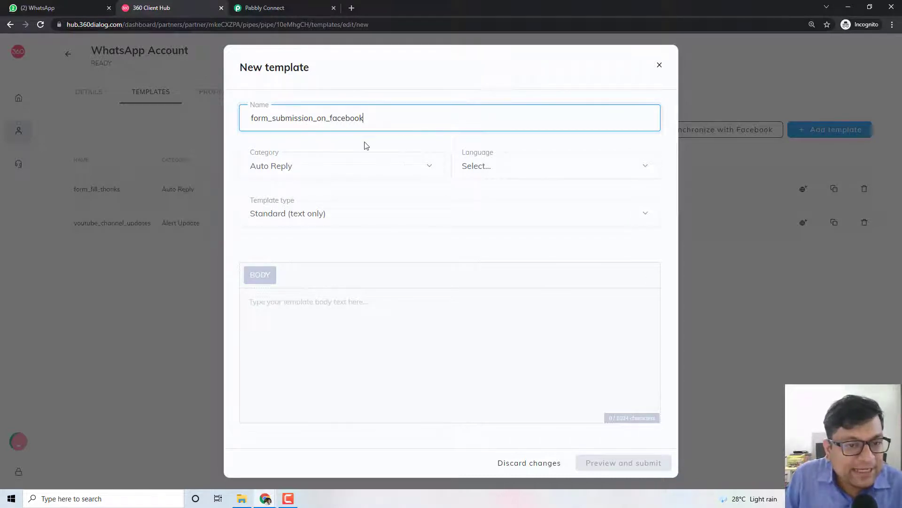
pyautogui.click(318, 174)
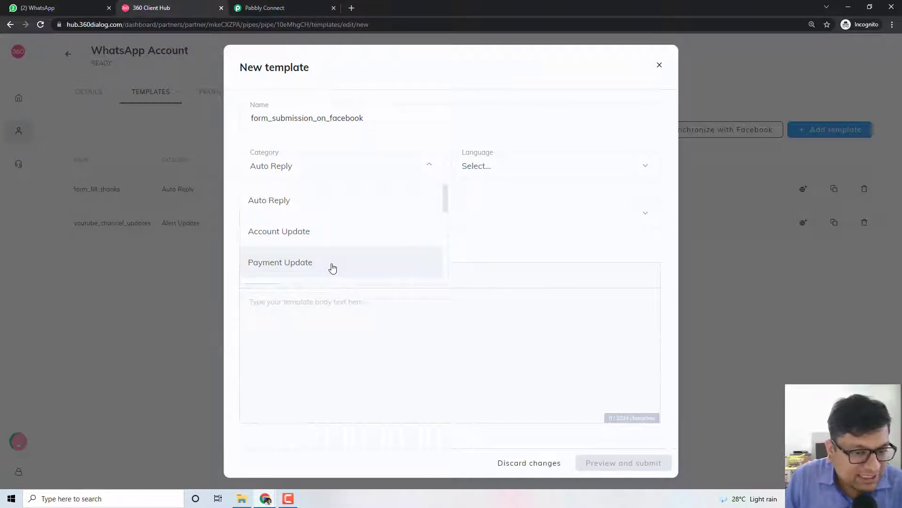
# Search the Language list for 'en' and choose English (en) as the template language
pyautogui.scroll(-1, 288, 275)
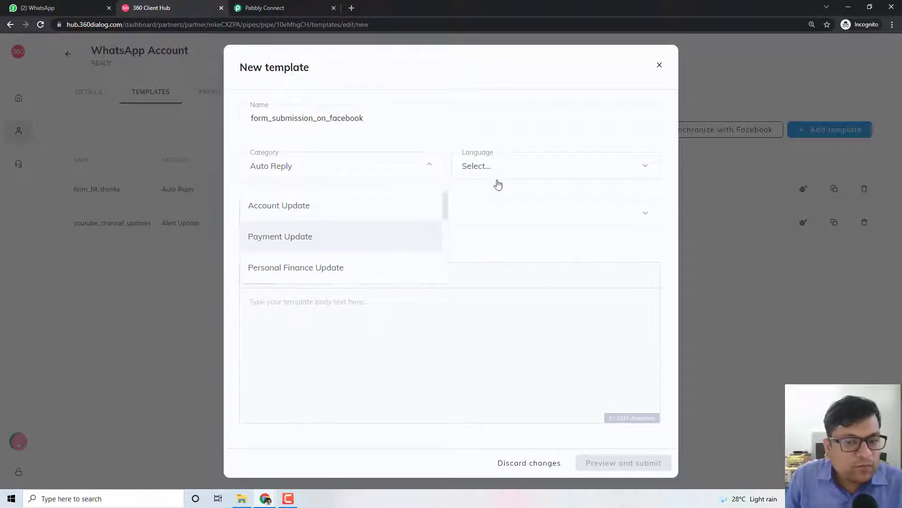
pyautogui.moveTo(447, 212)
pyautogui.mouseDown()
pyautogui.moveTo(447, 282)
pyautogui.moveTo(445, 204)
pyautogui.mouseUp()
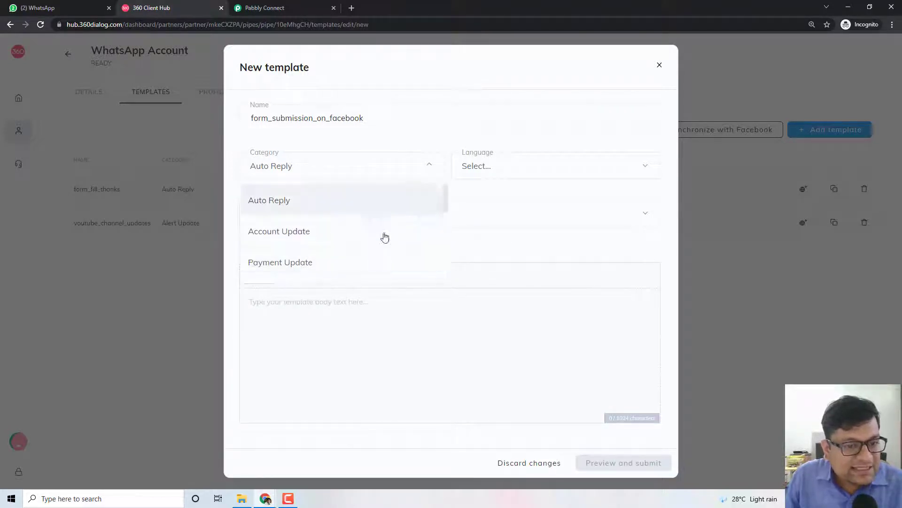
pyautogui.click(517, 172)
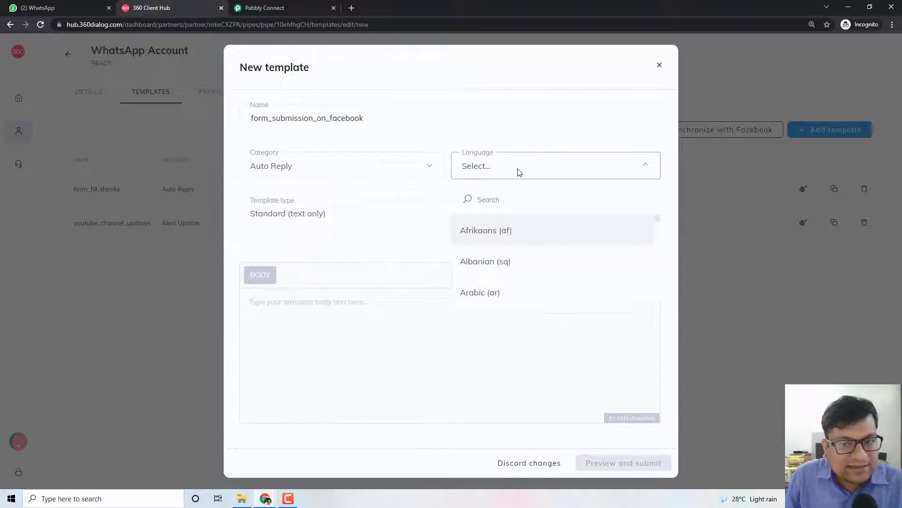
pyautogui.click(510, 201)
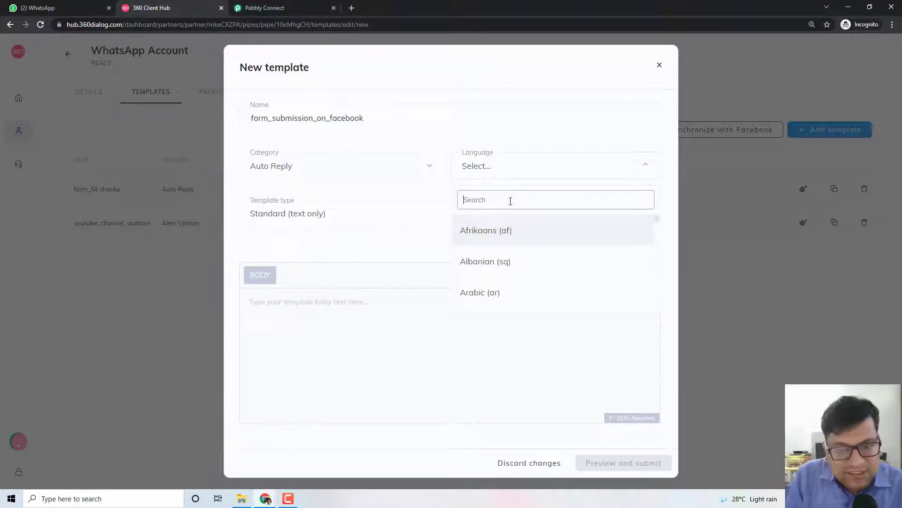
pyautogui.write('en')
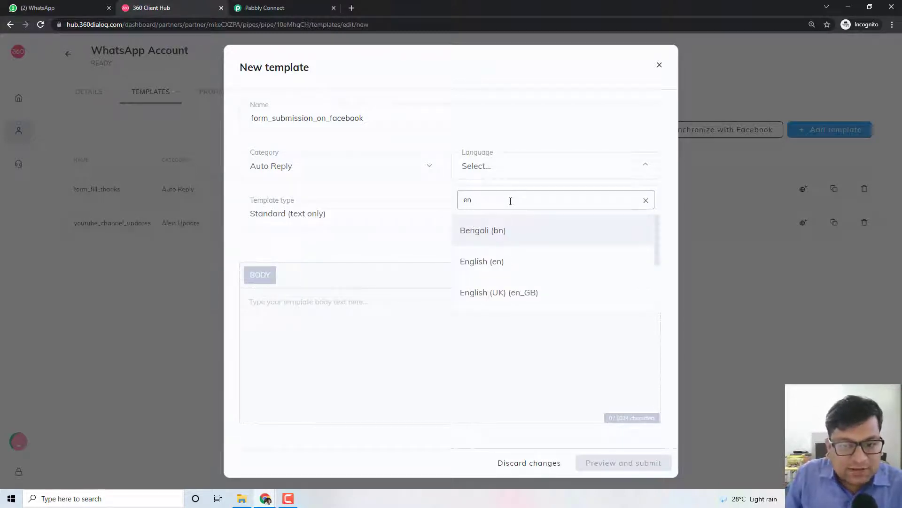
pyautogui.click(489, 267)
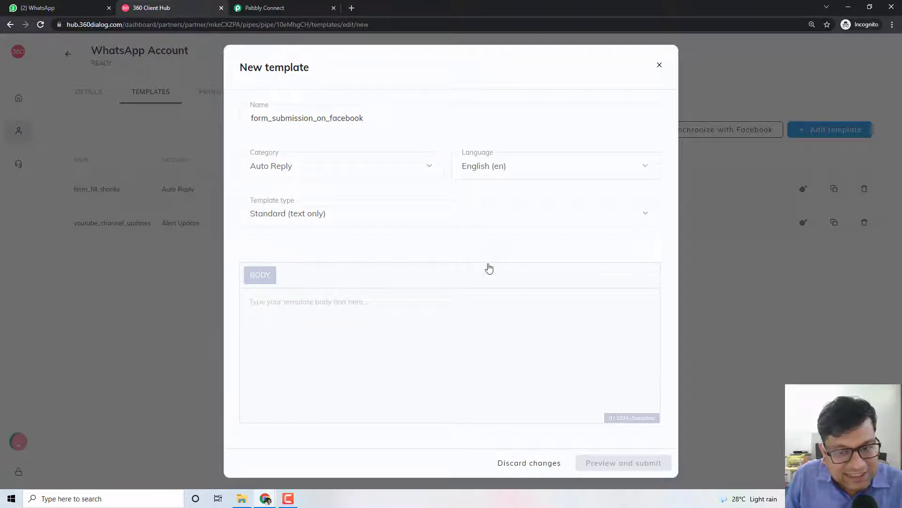
pyautogui.click(265, 217)
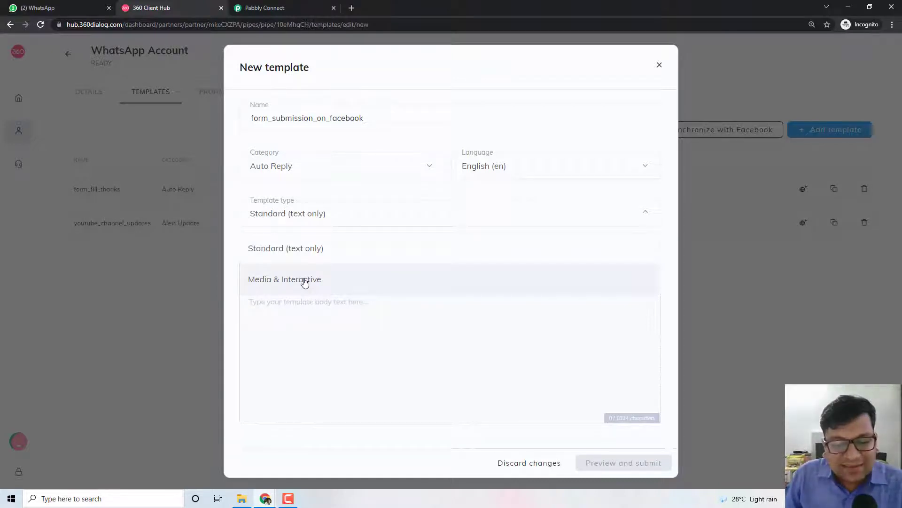
pyautogui.click(285, 249)
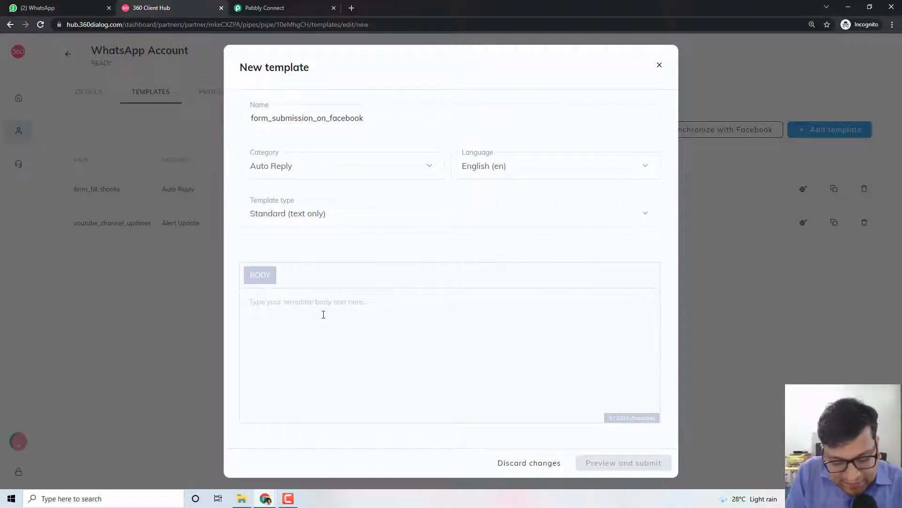
# Type the body 'Hello {{1}}, Thank you for submitting the message… shortly. Thanks', fixing typos
pyautogui.write('Hello {{')
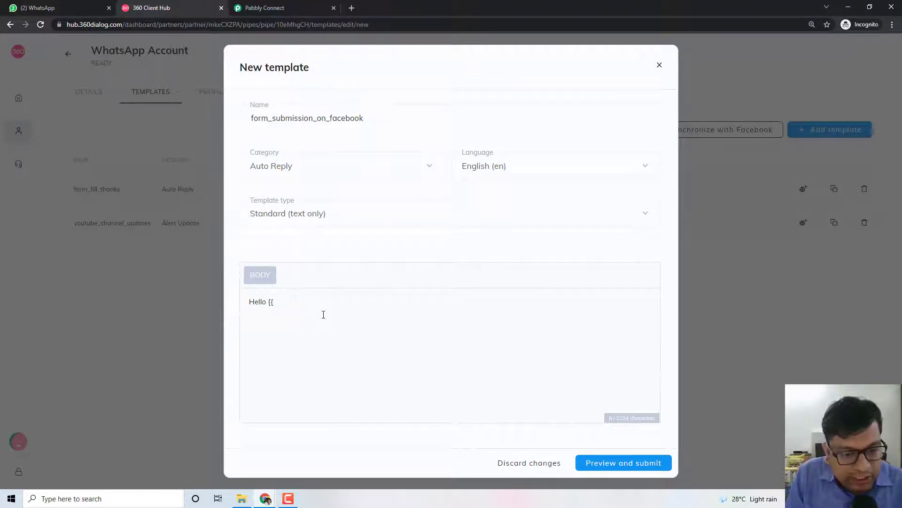
pyautogui.write('1')
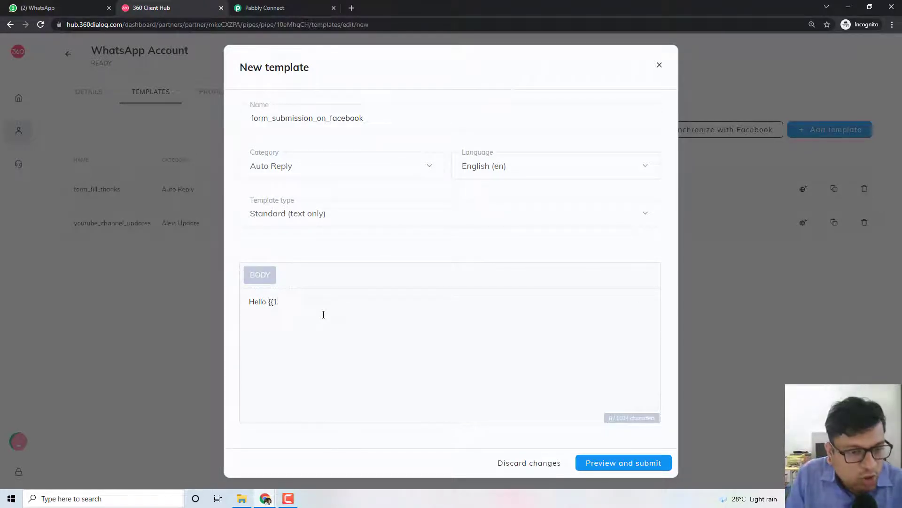
pyautogui.write('}}')
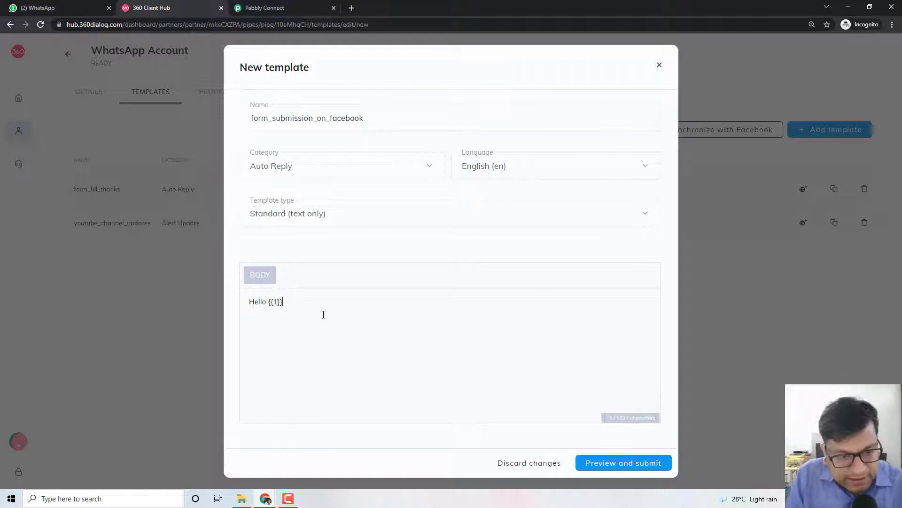
pyautogui.write(',  ')
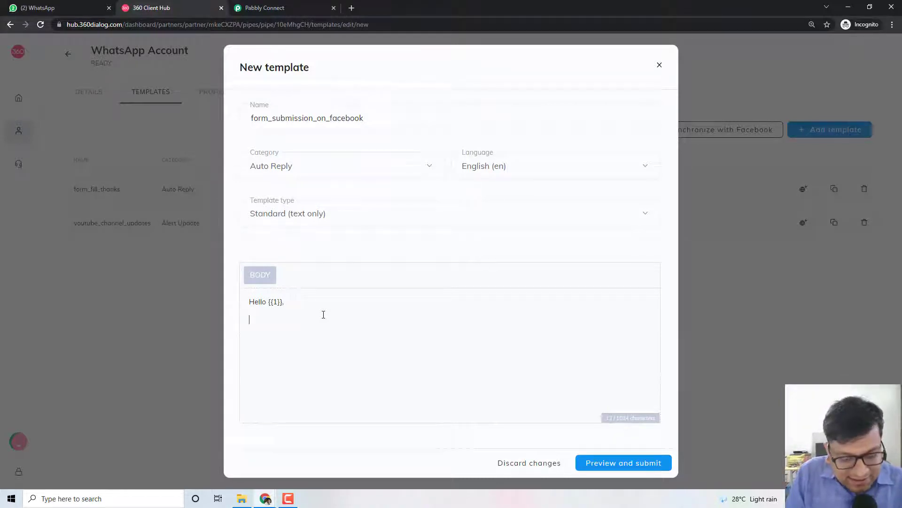
pyautogui.write('Thank yu for')
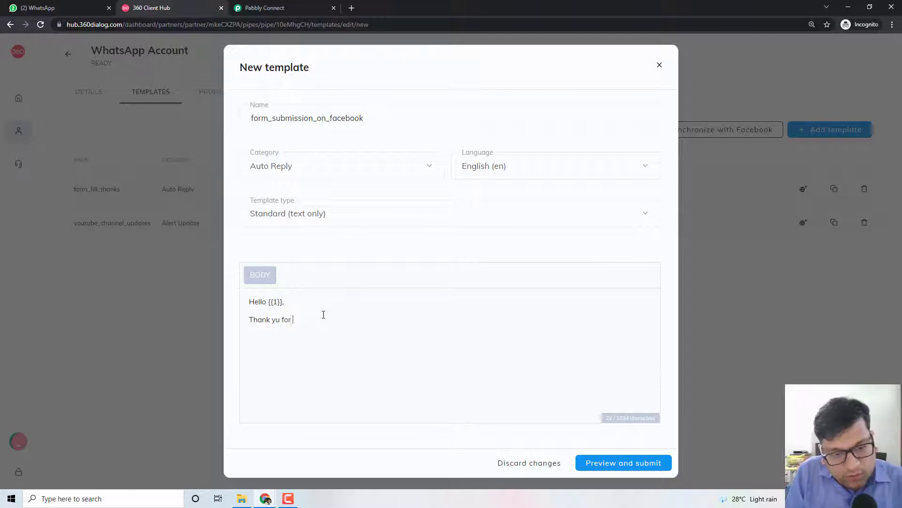
pyautogui.press('BackSpace')
pyautogui.press('BackSpace')
pyautogui.press('BackSpace')
pyautogui.press('BackSpace')
pyautogui.press('BackSpace')
pyautogui.press('BackSpace')
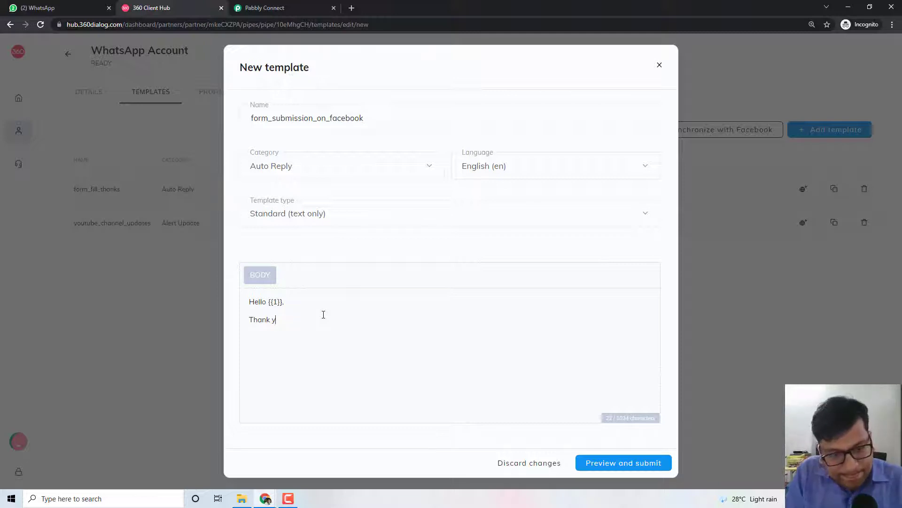
pyautogui.write('ou for submitting ')
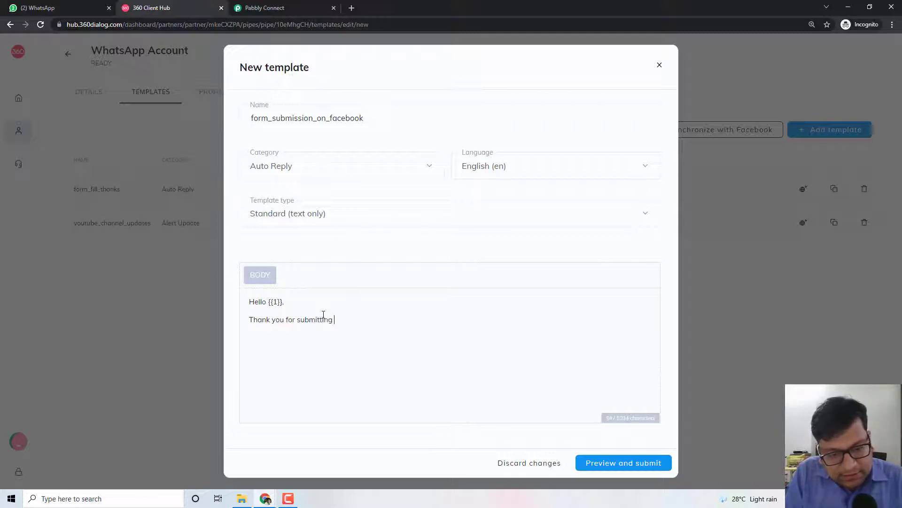
pyautogui.write('your message')
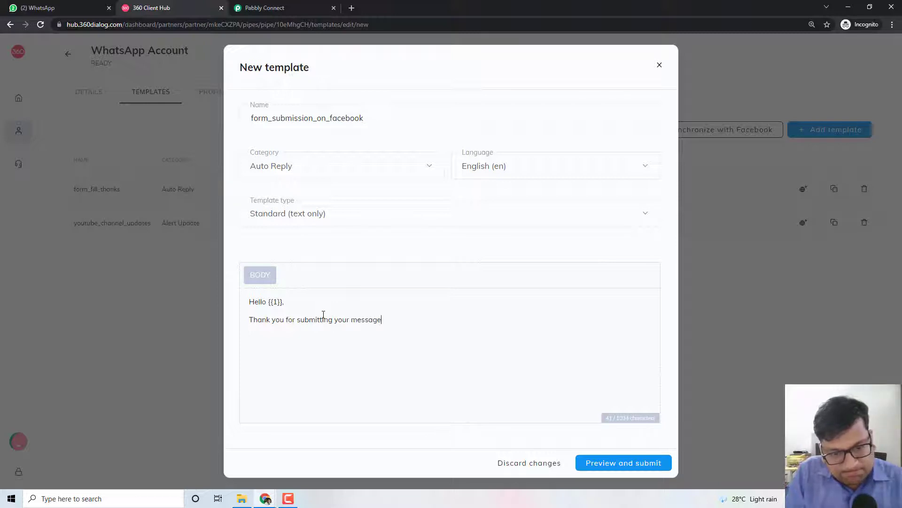
pyautogui.write('.')
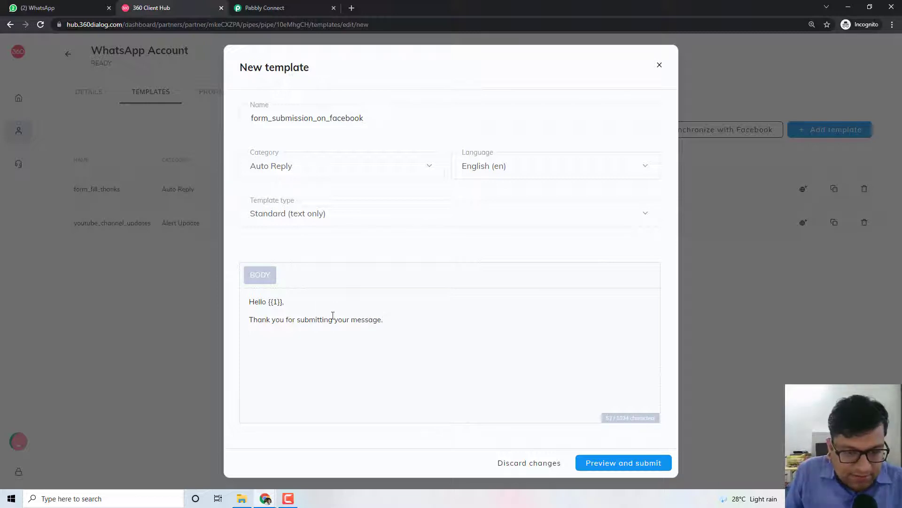
pyautogui.doubleClick(340, 320)
pyautogui.press('BackSpace')
pyautogui.write('the ')
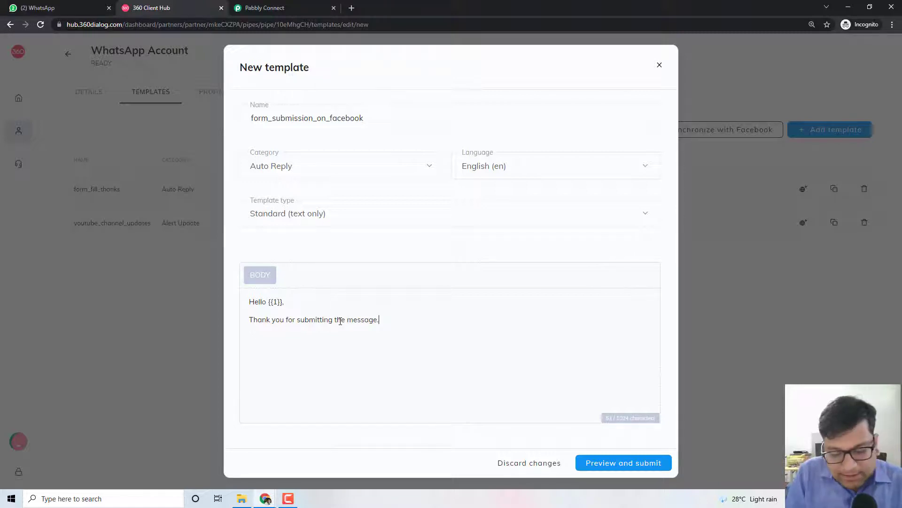
pyautogui.write(' One of')
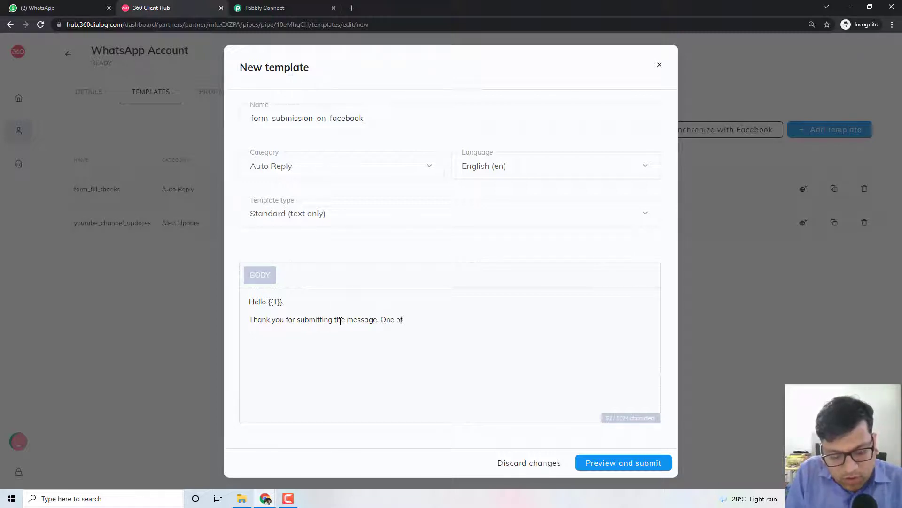
pyautogui.write(' our agenst')
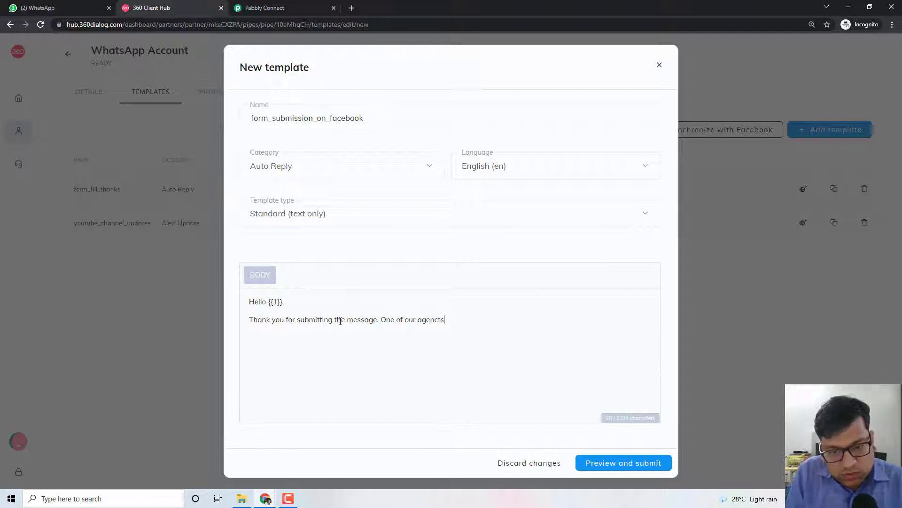
pyautogui.press('BackSpace')
pyautogui.press('BackSpace')
pyautogui.write('ts will be ')
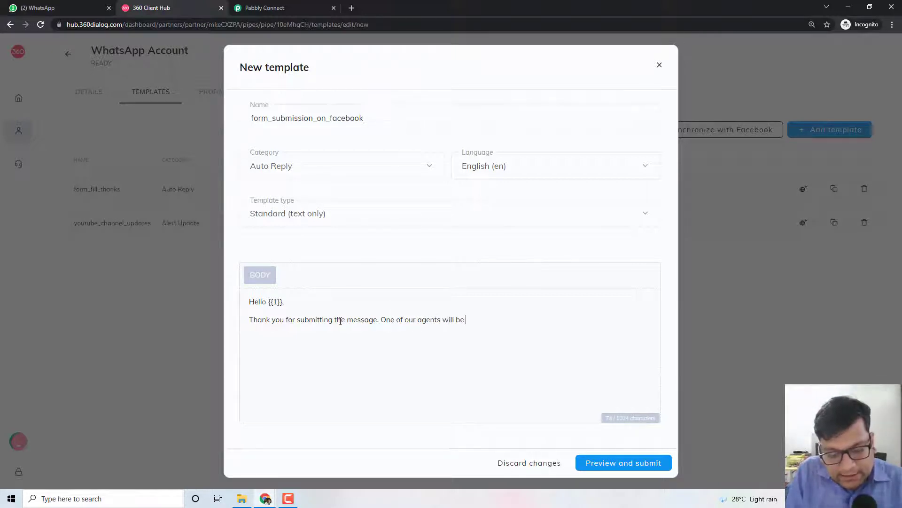
pyautogui.write('touch with you shortly. ')
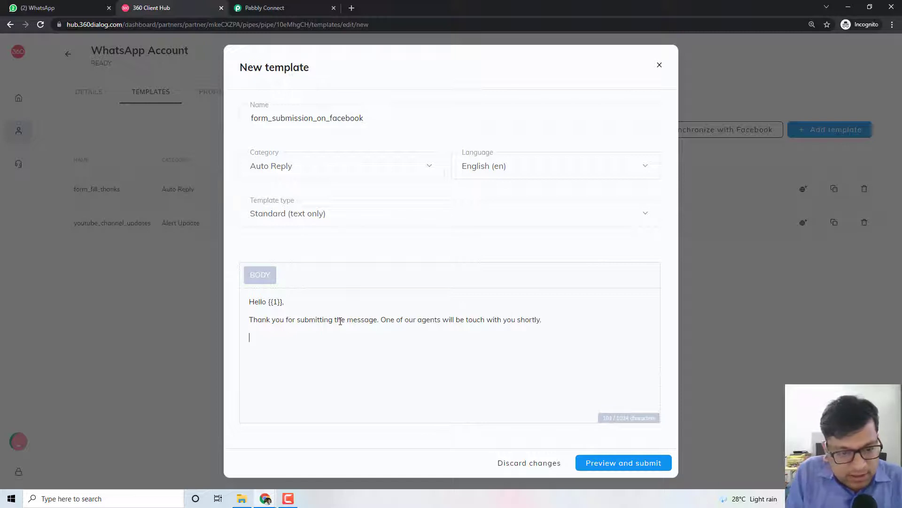
pyautogui.write('Thanks')
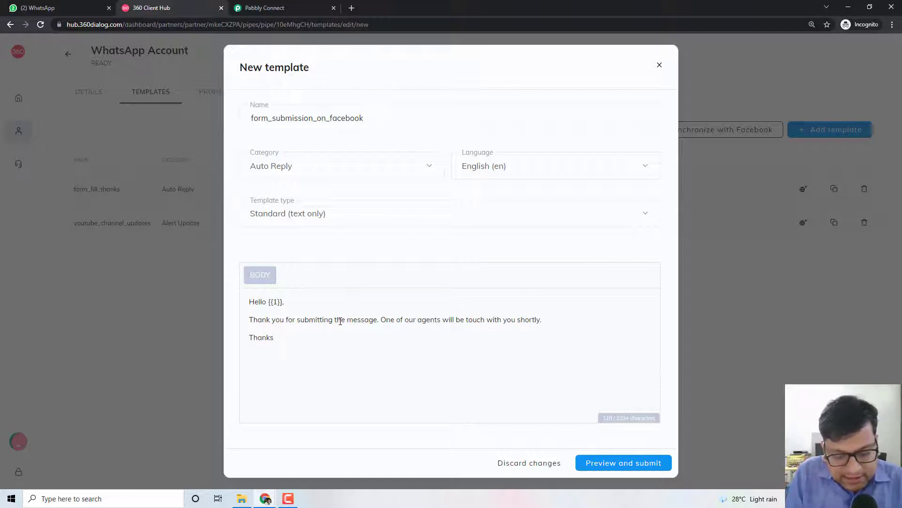
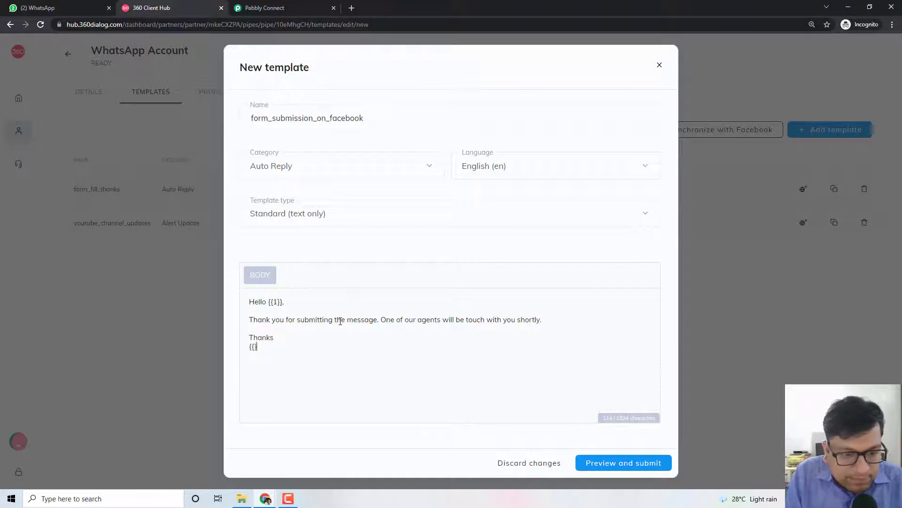
# Continue typing the {{2}} placeholder at the end of the template body
pyautogui.write('2')
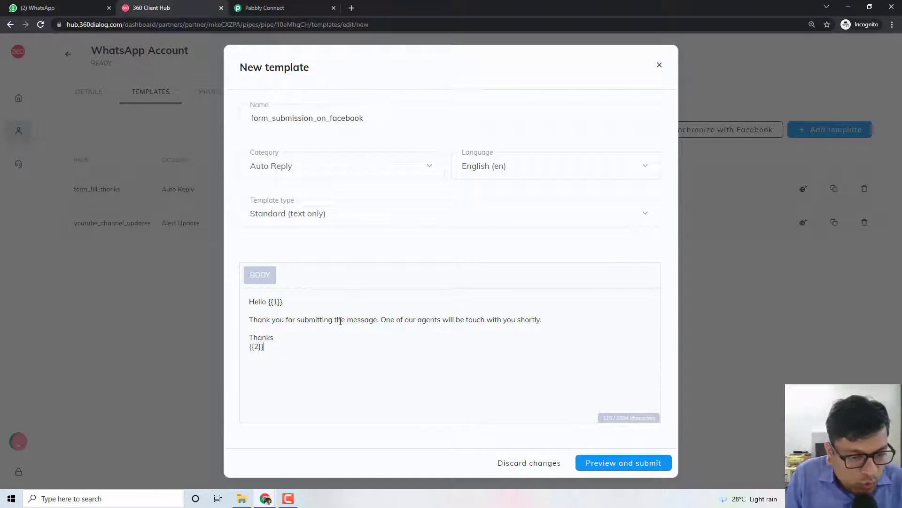
# Preview the template with example values: a sample name for {{1}} and Magnet Brains for {{2}}
pyautogui.moveTo(266, 301)
pyautogui.mouseDown()
pyautogui.moveTo(283, 302)
pyautogui.moveTo(268, 302)
pyautogui.mouseUp()
pyautogui.click(282, 302)
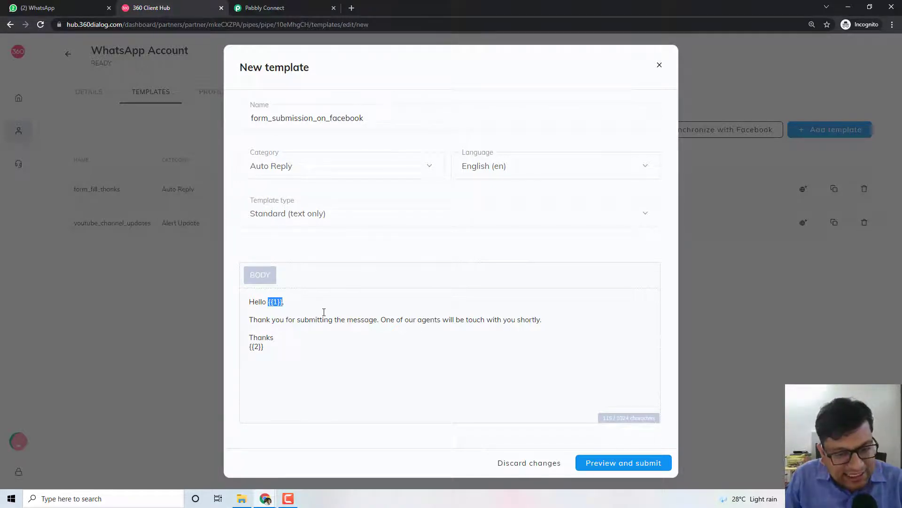
pyautogui.click(343, 351)
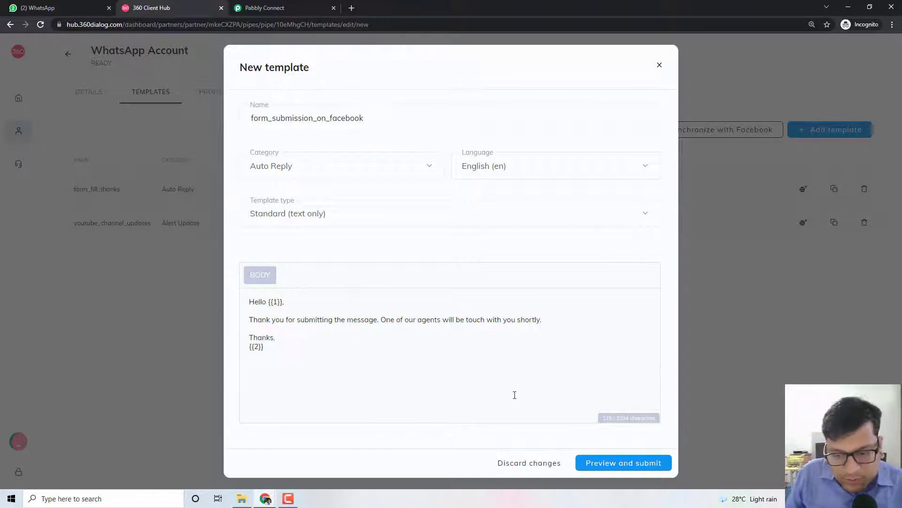
pyautogui.click(620, 466)
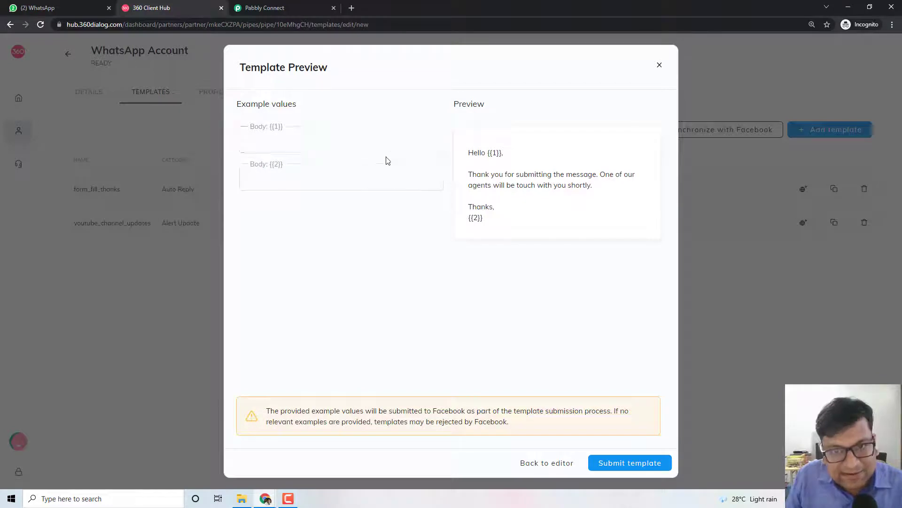
pyautogui.click(284, 143)
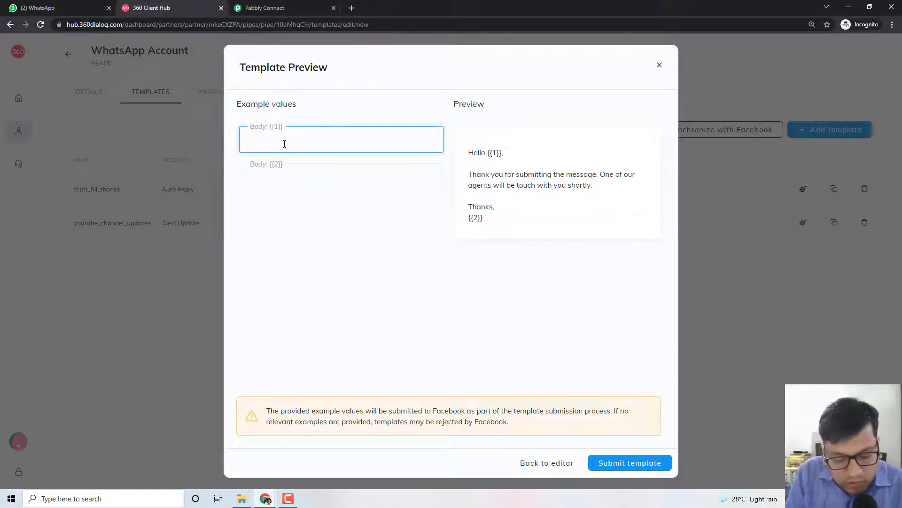
pyautogui.write('John')
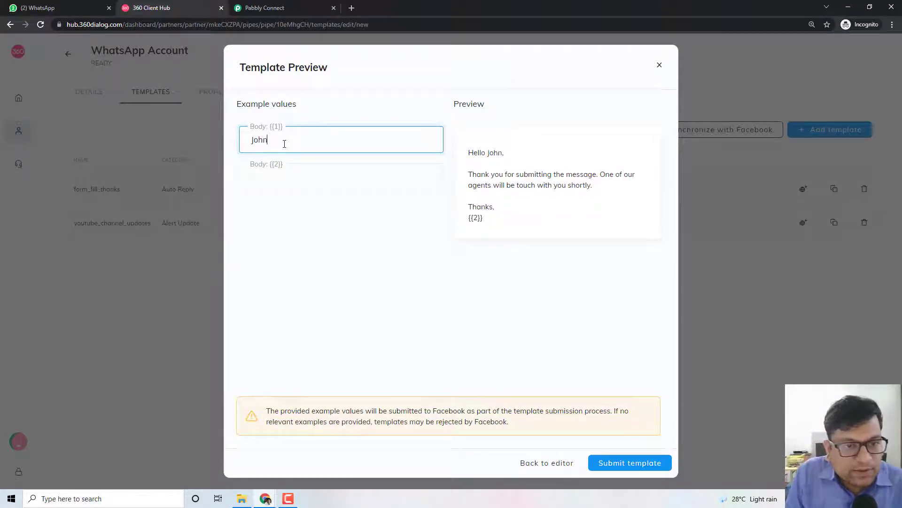
pyautogui.click(294, 178)
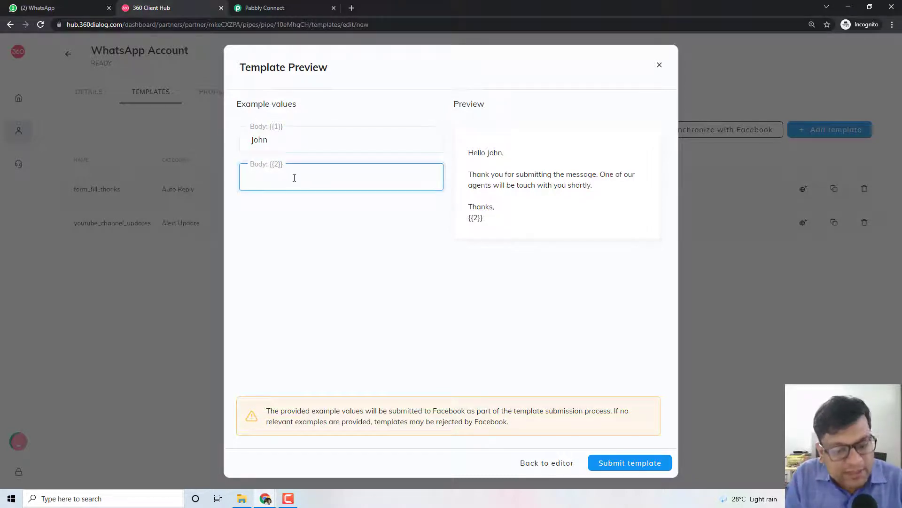
pyautogui.write('Magnet Brains')
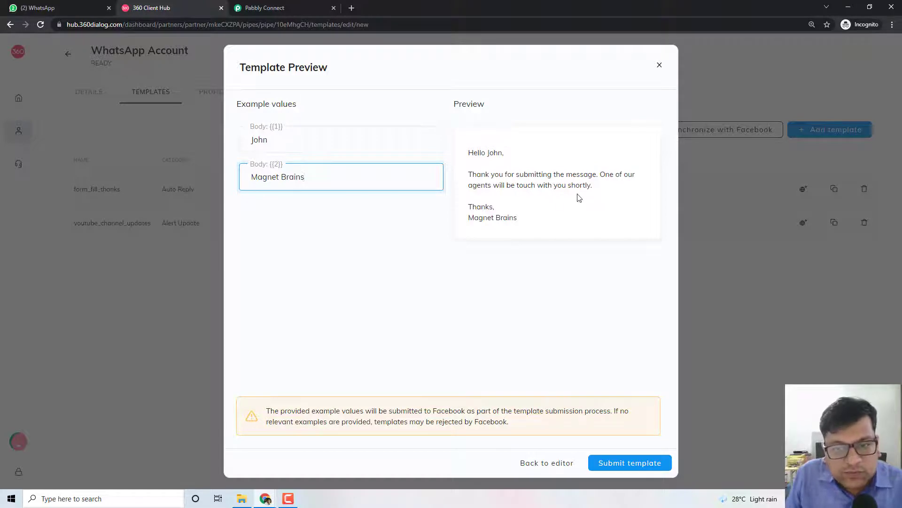
pyautogui.click(545, 463)
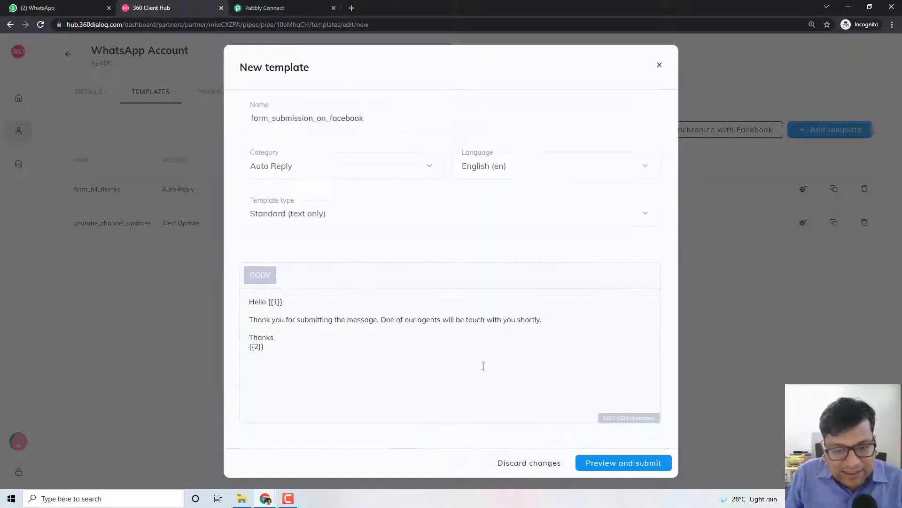
# Insert 'in' before 'touch' and recheck the example values in the preview
pyautogui.click(467, 320)
pyautogui.write('in')
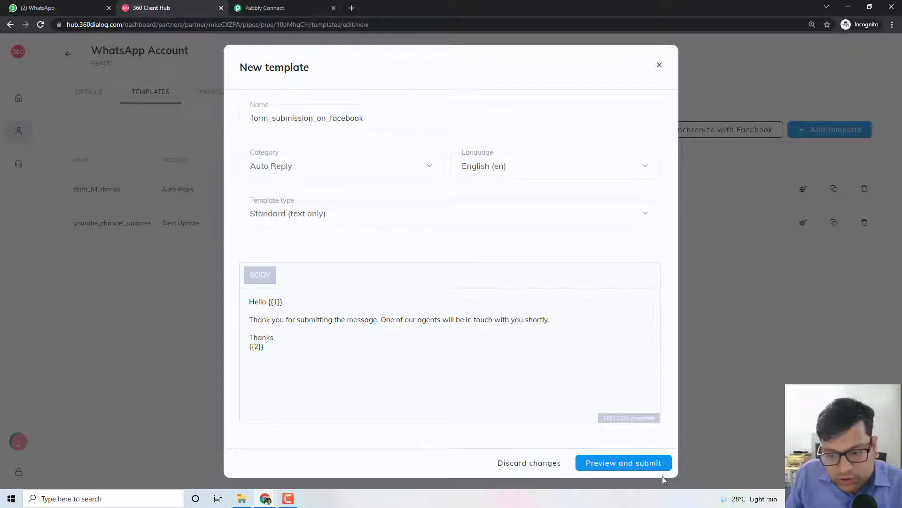
pyautogui.click(649, 464)
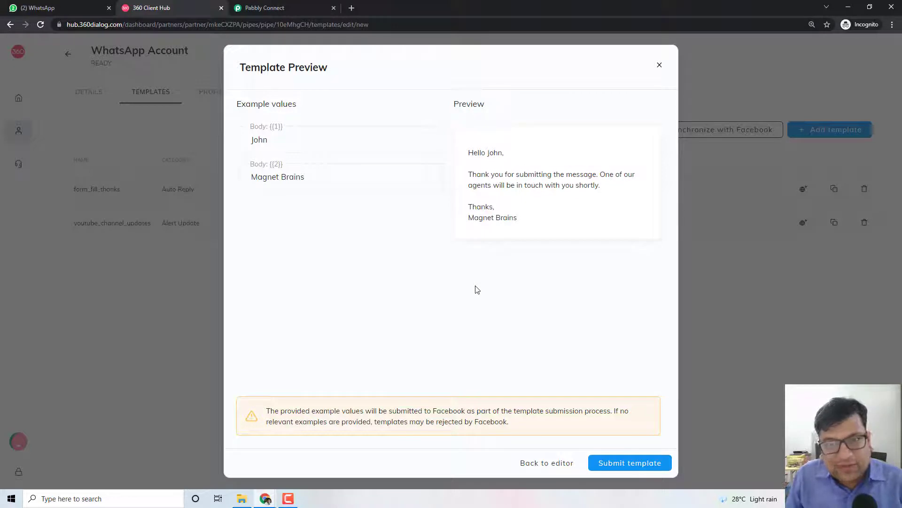
pyautogui.click(279, 138)
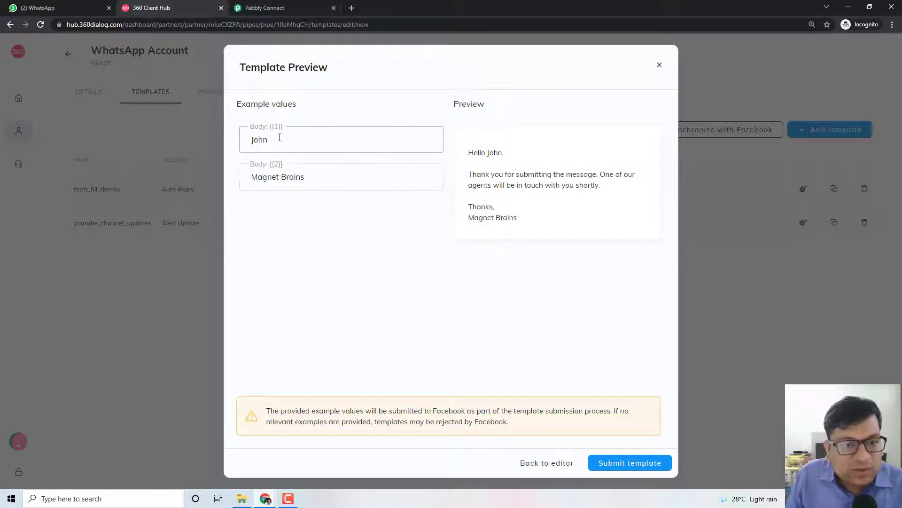
pyautogui.moveTo(278, 137); pyautogui.dragTo(243, 141)
pyautogui.click(320, 174)
pyautogui.moveTo(324, 176); pyautogui.dragTo(262, 196)
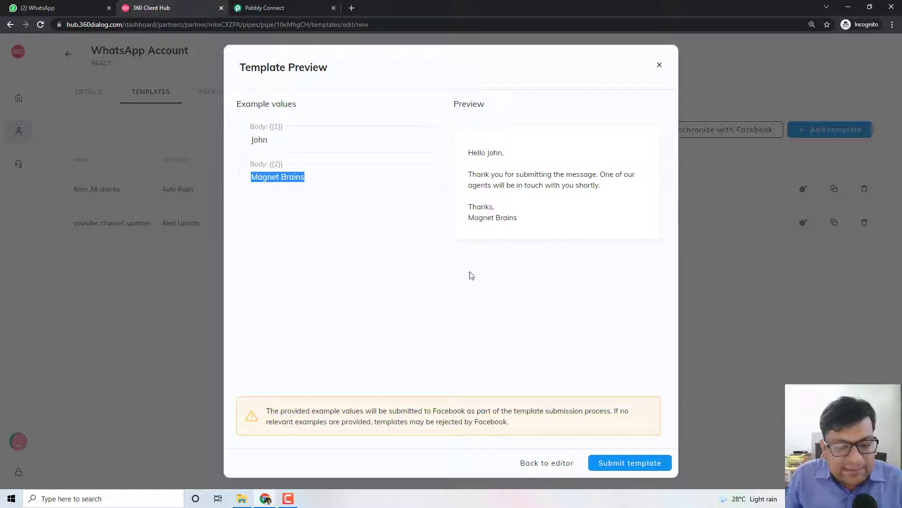
pyautogui.click(557, 463)
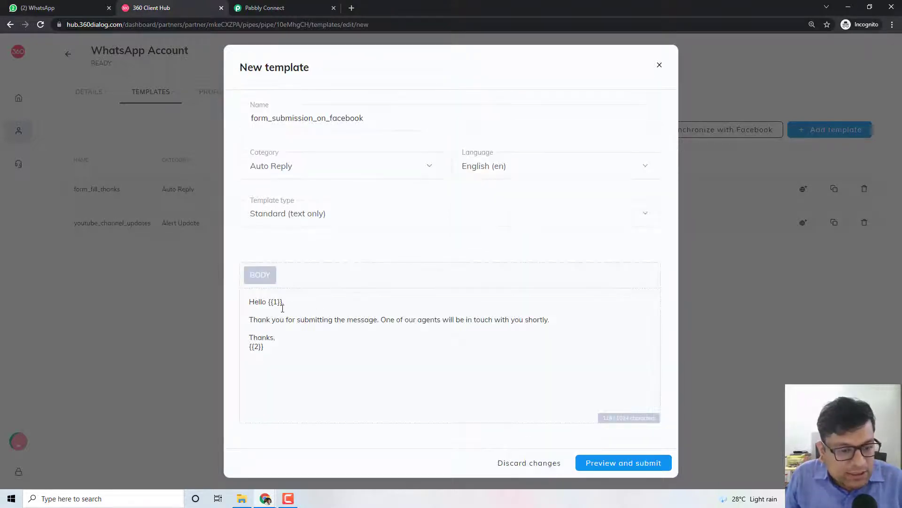
# Verify the {{1}} and {{2}} placeholders and submit form_submission_on_facebook for approval
pyautogui.moveTo(268, 303); pyautogui.dragTo(284, 303)
pyautogui.moveTo(264, 347); pyautogui.dragTo(248, 349)
pyautogui.click(296, 361)
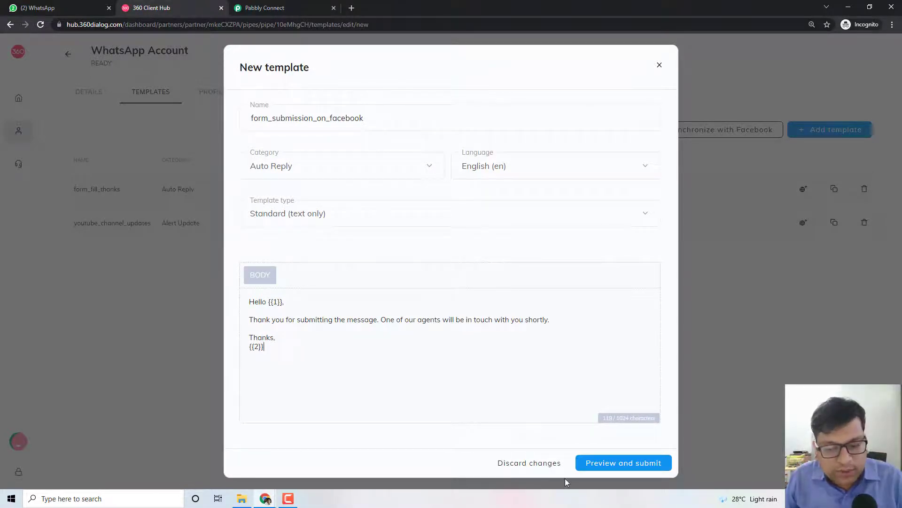
pyautogui.click(605, 463)
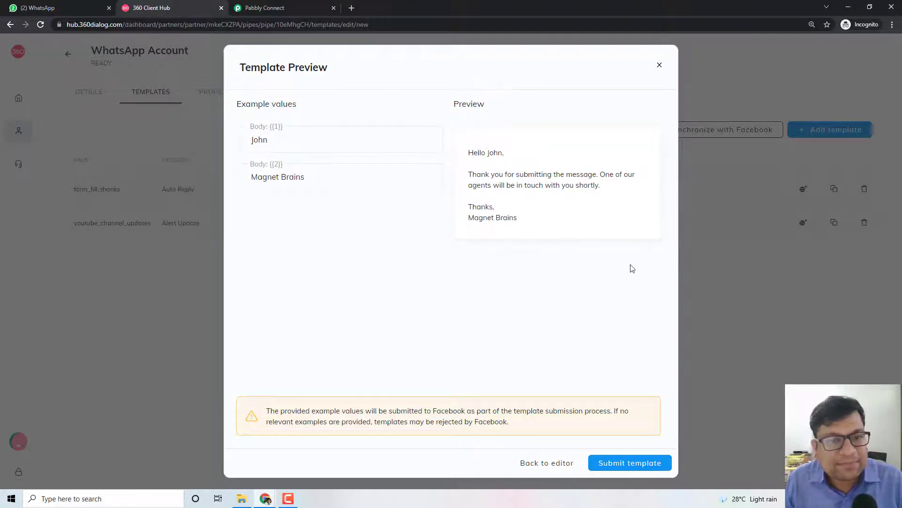
pyautogui.click(632, 465)
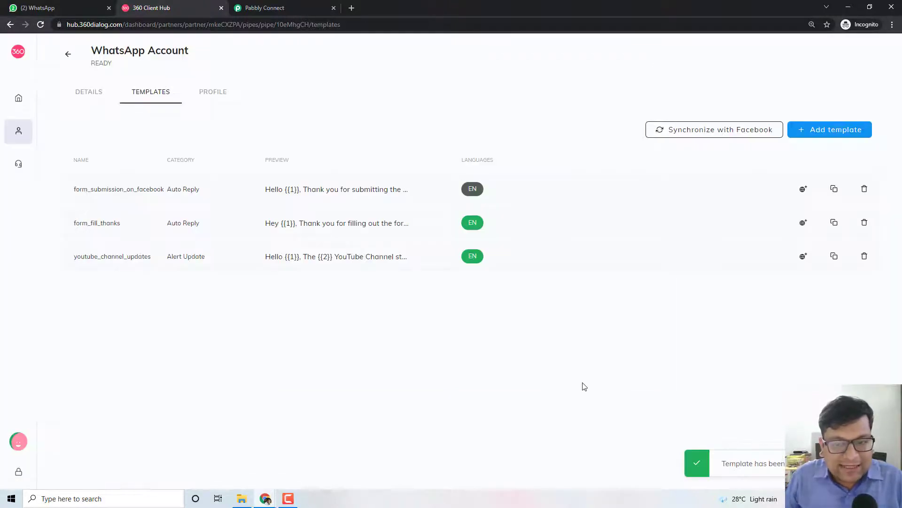
# Reload the templates list and check the EN approval status of each of the four templates
pyautogui.moveTo(475, 192)
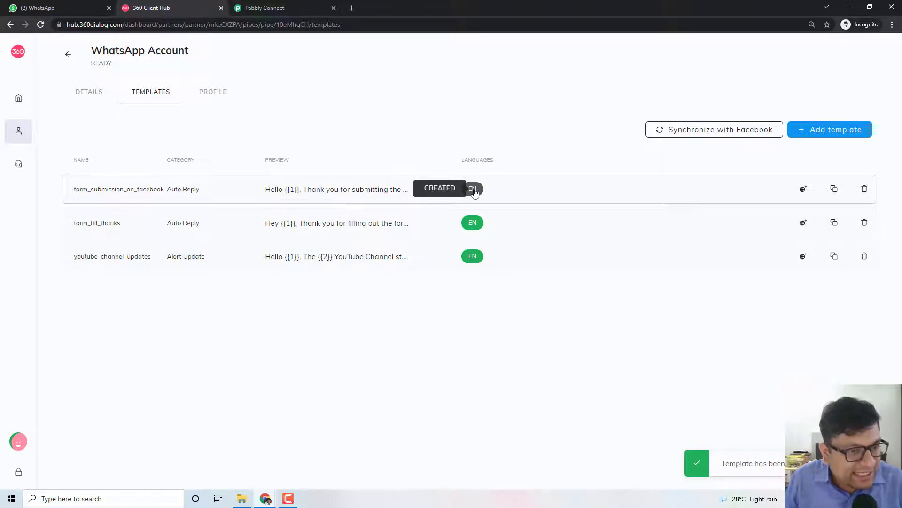
pyautogui.rightClick(407, 352)
pyautogui.click(436, 379)
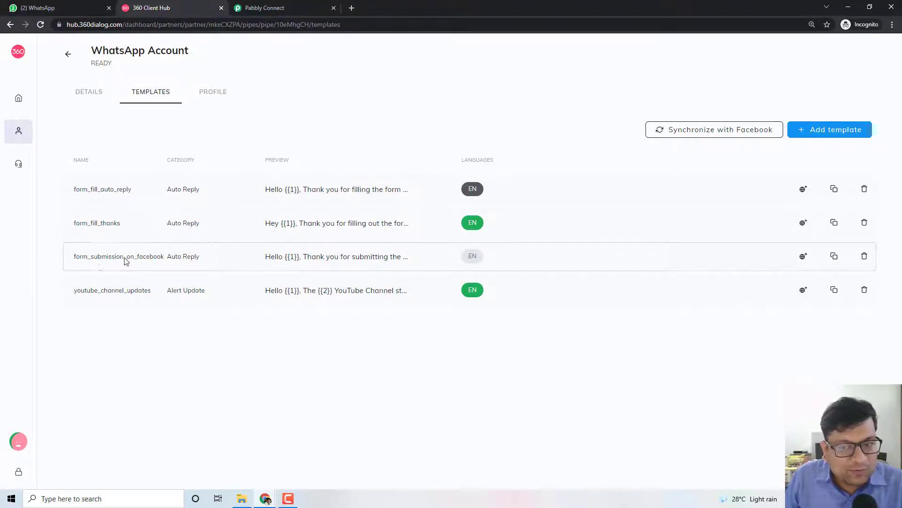
pyautogui.moveTo(470, 260)
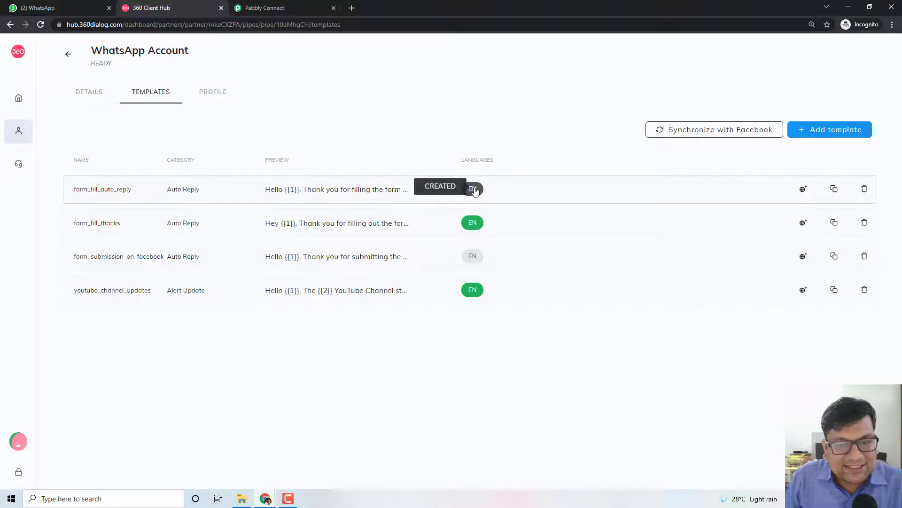
pyautogui.moveTo(468, 194)
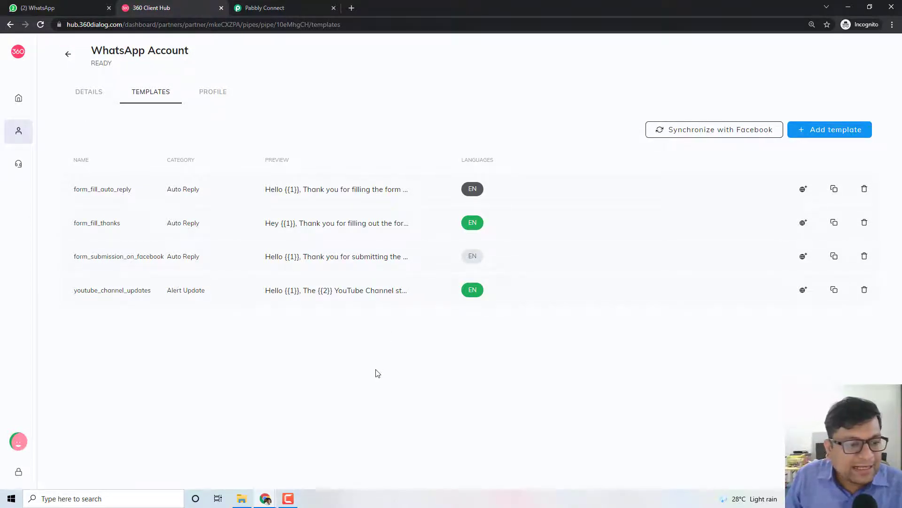
pyautogui.moveTo(474, 226)
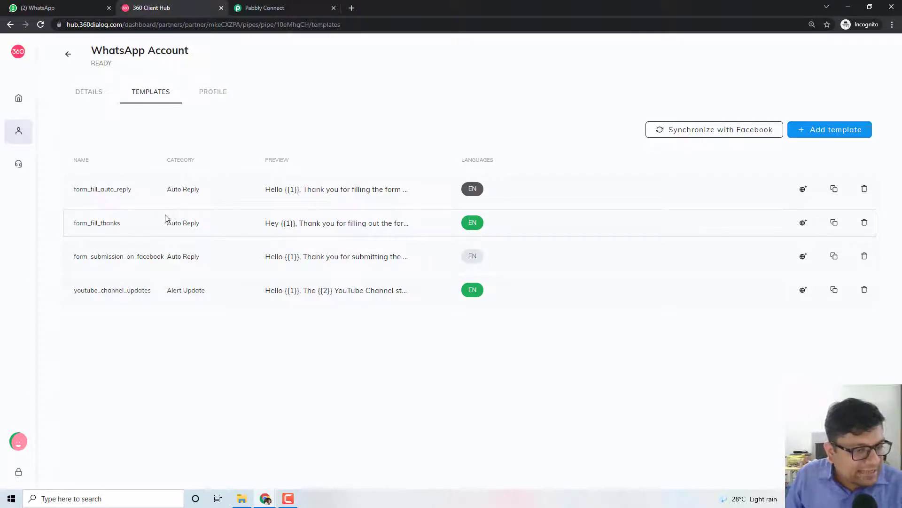
# Review the approved form_fill_thanks template preview, then switch to the Pabbly Connect dashboard
pyautogui.click(304, 227)
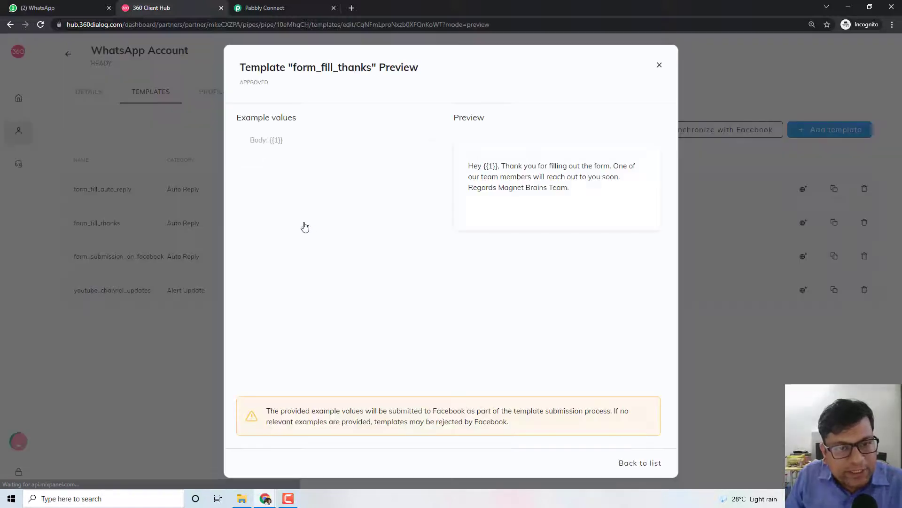
pyautogui.doubleClick(494, 167)
pyautogui.click(508, 167)
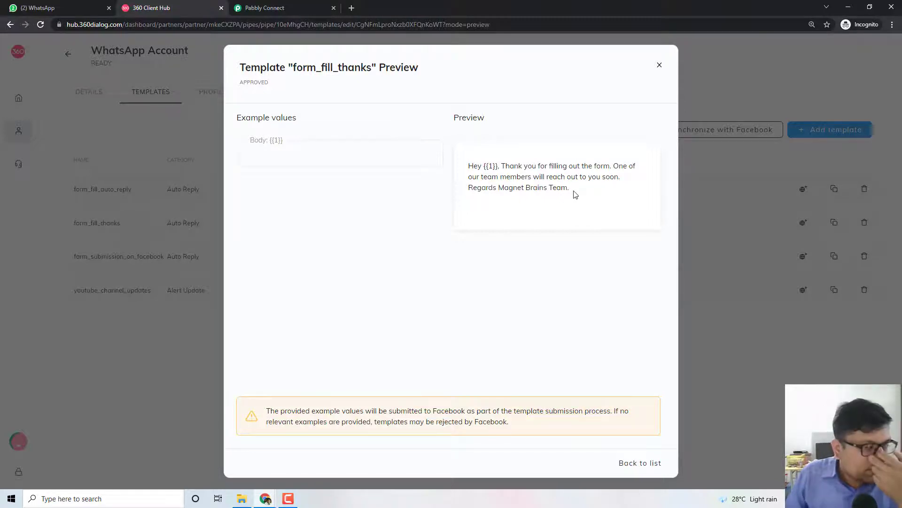
pyautogui.click(660, 65)
pyautogui.moveTo(122, 224); pyautogui.dragTo(77, 234)
pyautogui.click(207, 391)
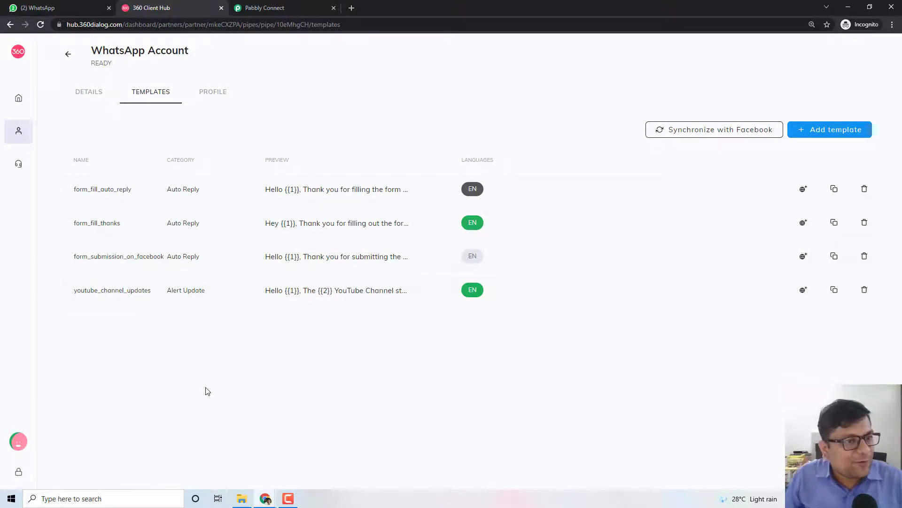
pyautogui.click(271, 10)
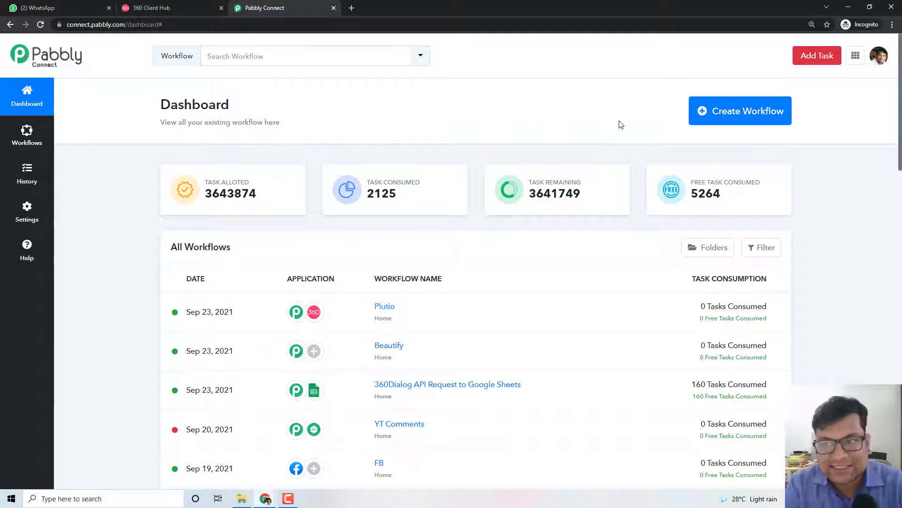
# Create a new workflow named 'Webhook to WhatsApp'
pyautogui.click(747, 121)
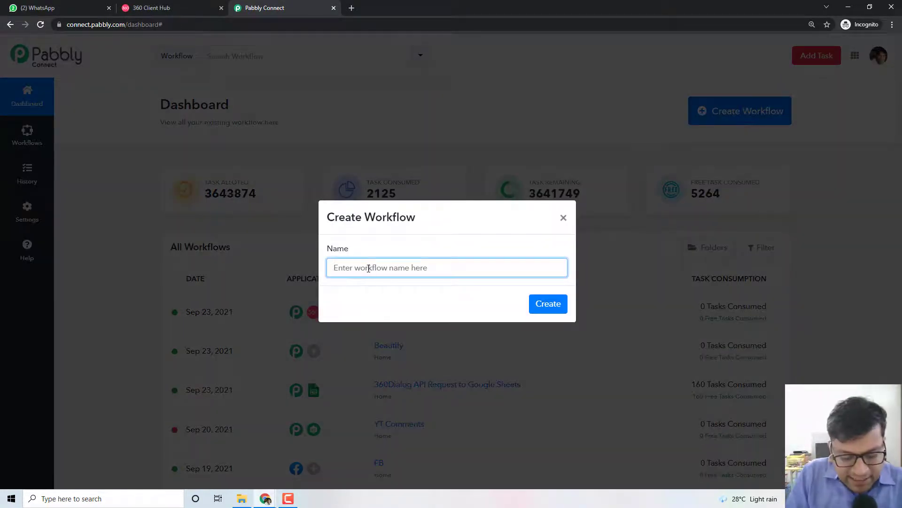
pyautogui.write('Webhook')
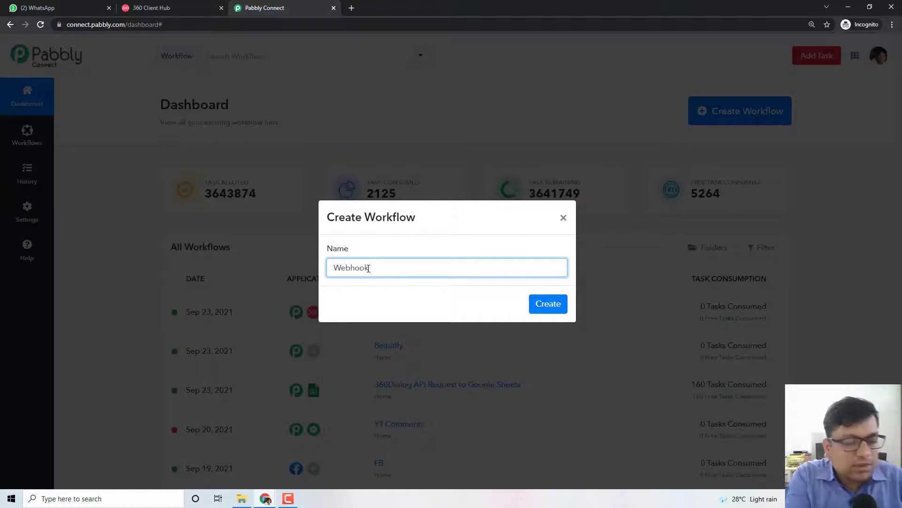
pyautogui.write('to ')
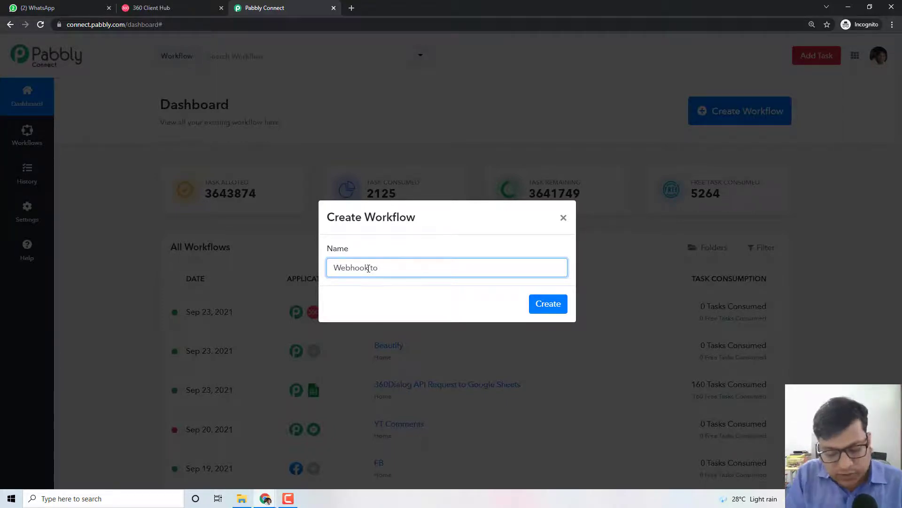
pyautogui.write('WhatsApp')
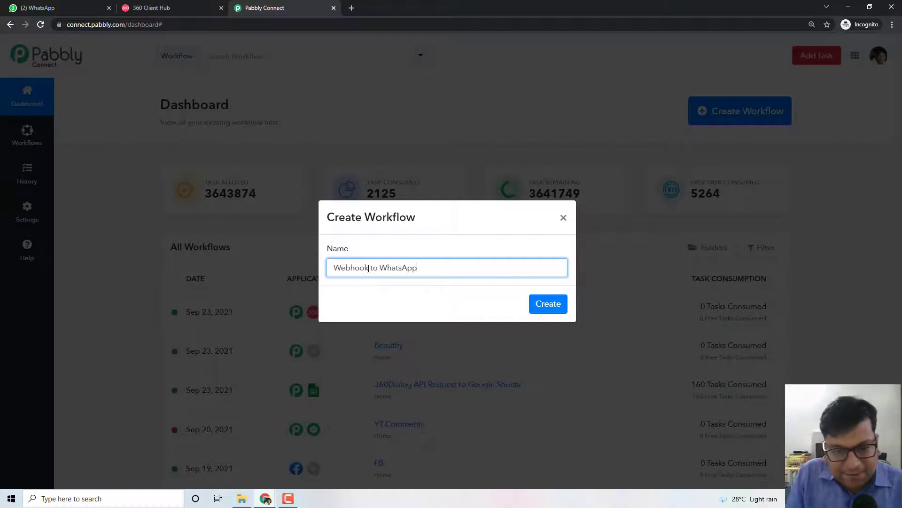
pyautogui.click(541, 308)
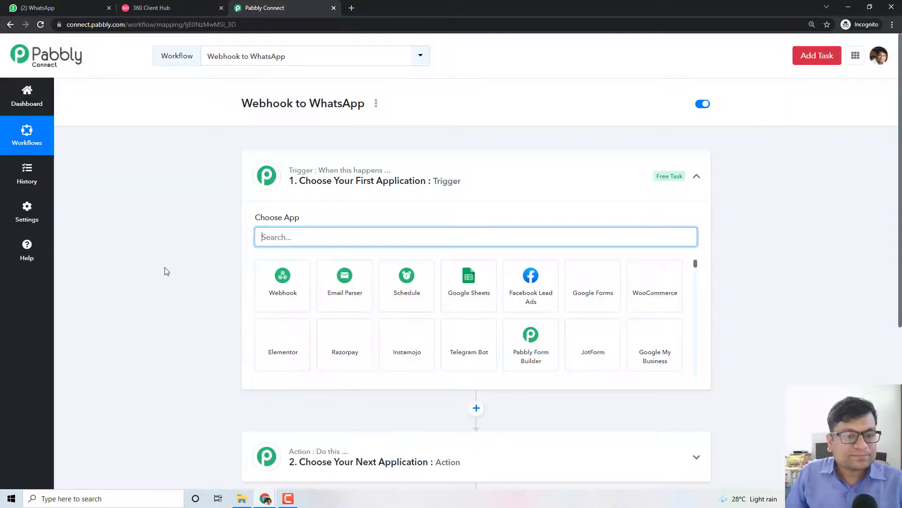
# Set Webhook by Pabbly as the trigger, copy its URL and paste it into a new tab
pyautogui.write('form')
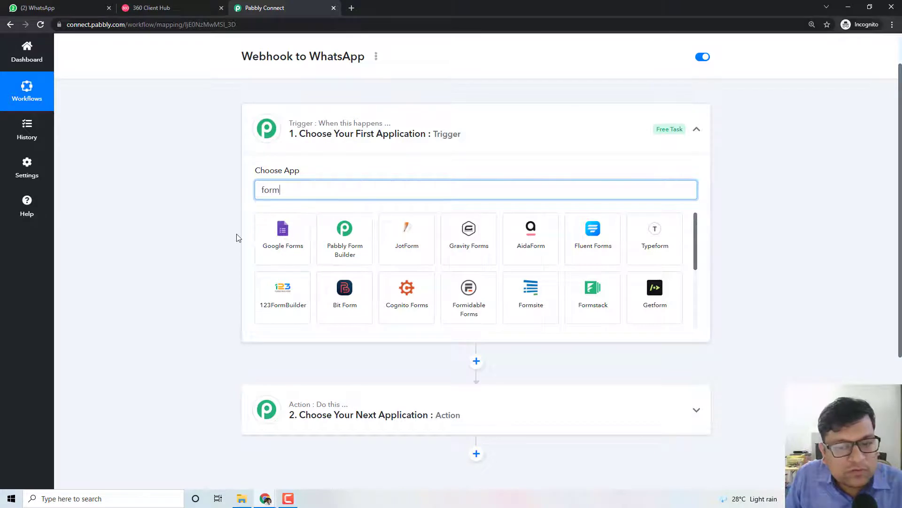
pyautogui.moveTo(302, 190); pyautogui.dragTo(226, 193)
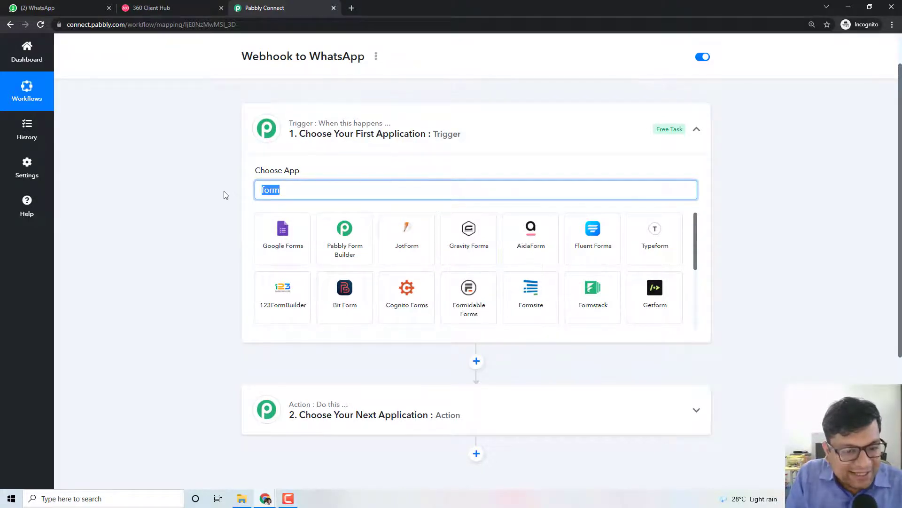
pyautogui.write('webhook')
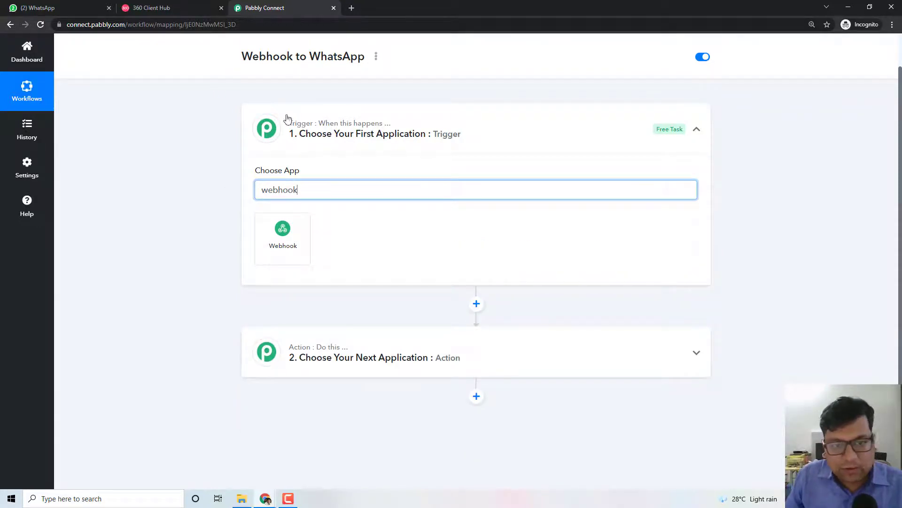
pyautogui.click(297, 234)
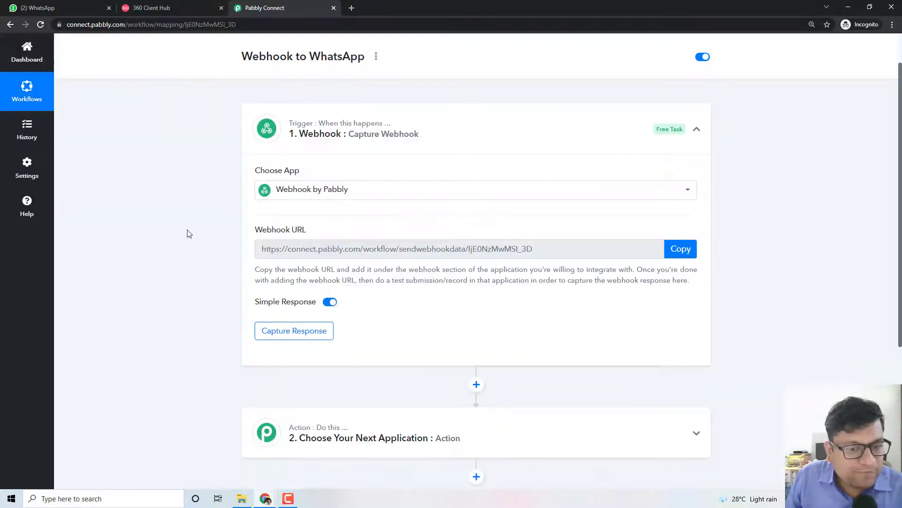
pyautogui.click(681, 248)
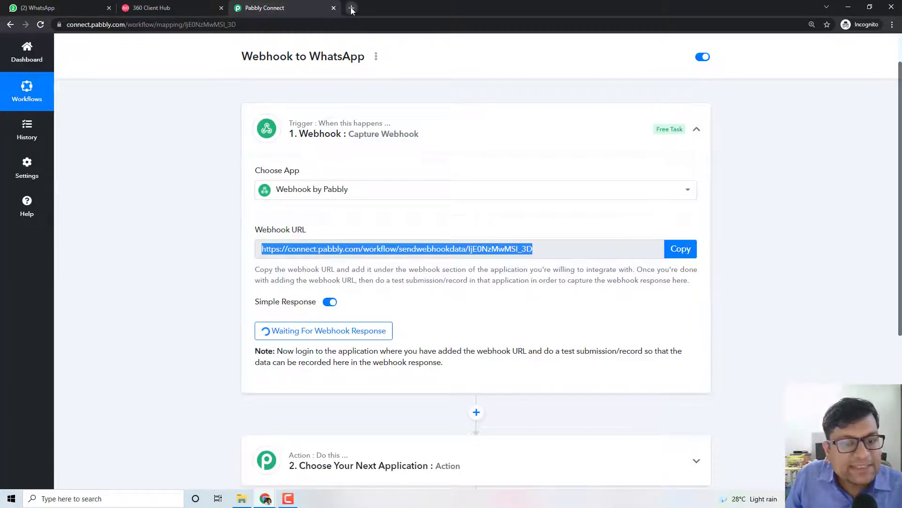
pyautogui.click(351, 8)
pyautogui.hotkey('ctrl', 'v')
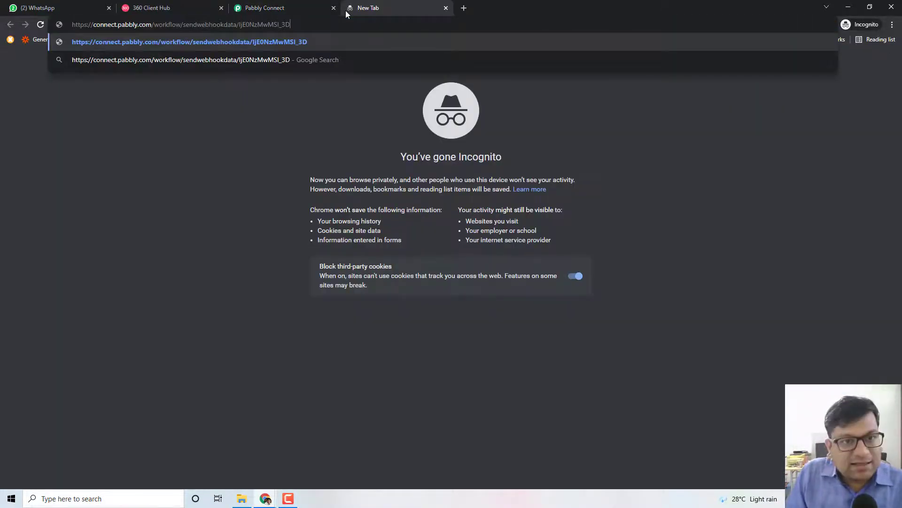
# Append name and phone query parameters to the webhook URL and send the test request
pyautogui.write('?')
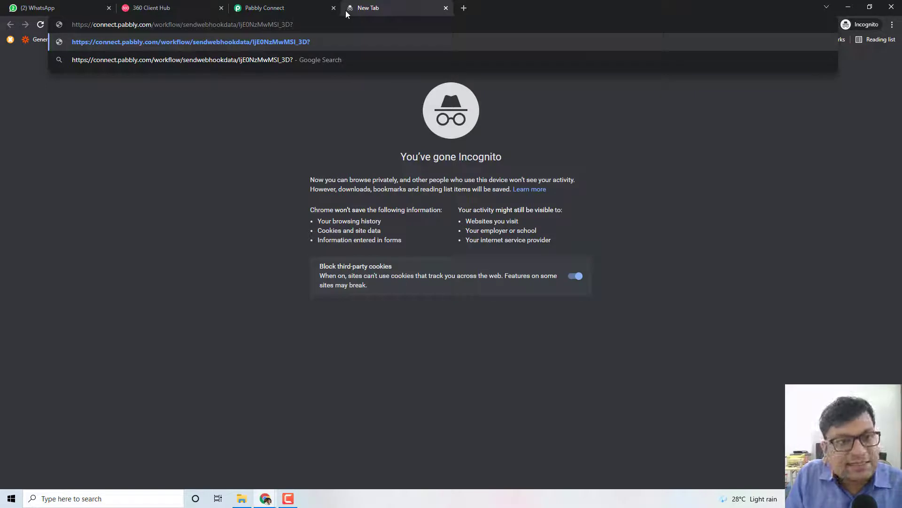
pyautogui.write('name')
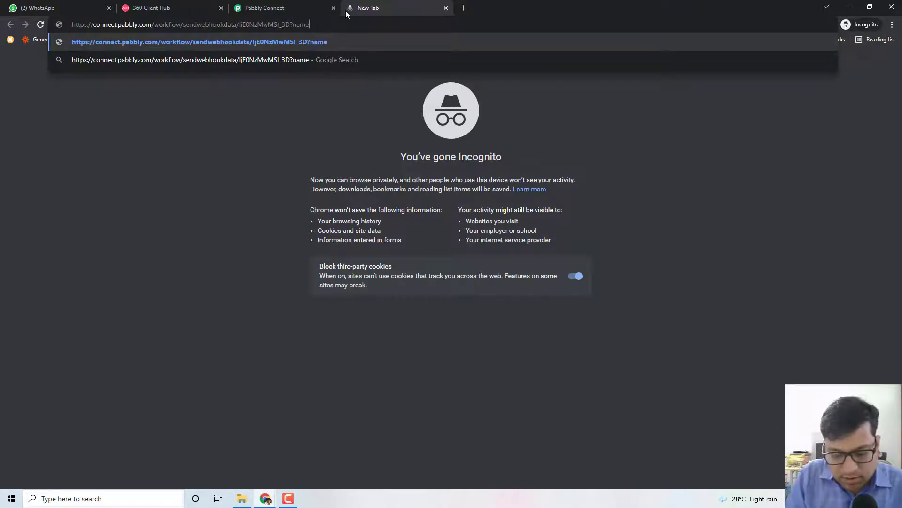
pyautogui.write('=Ne')
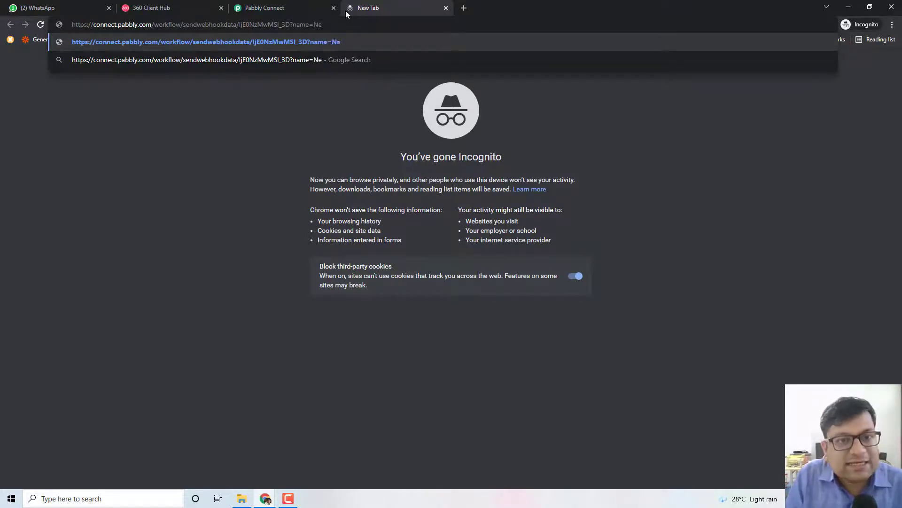
pyautogui.write('eraj&')
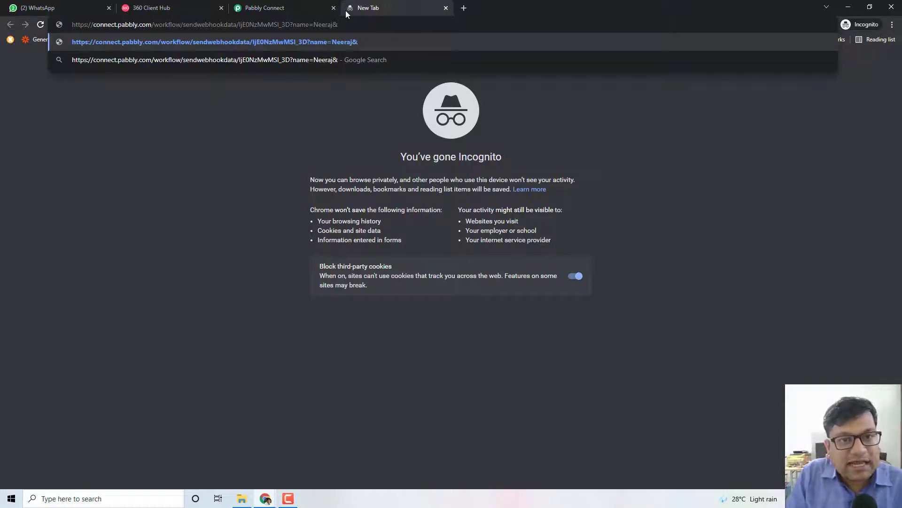
pyautogui.write('phone')
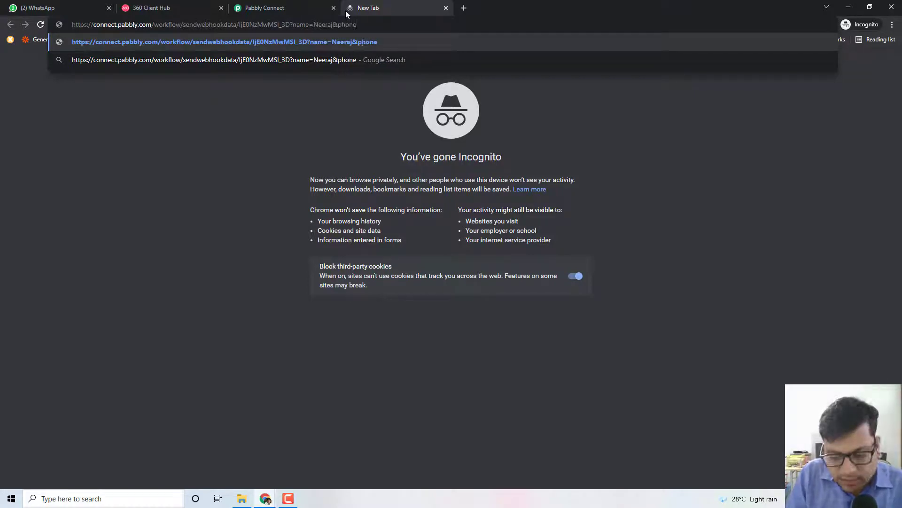
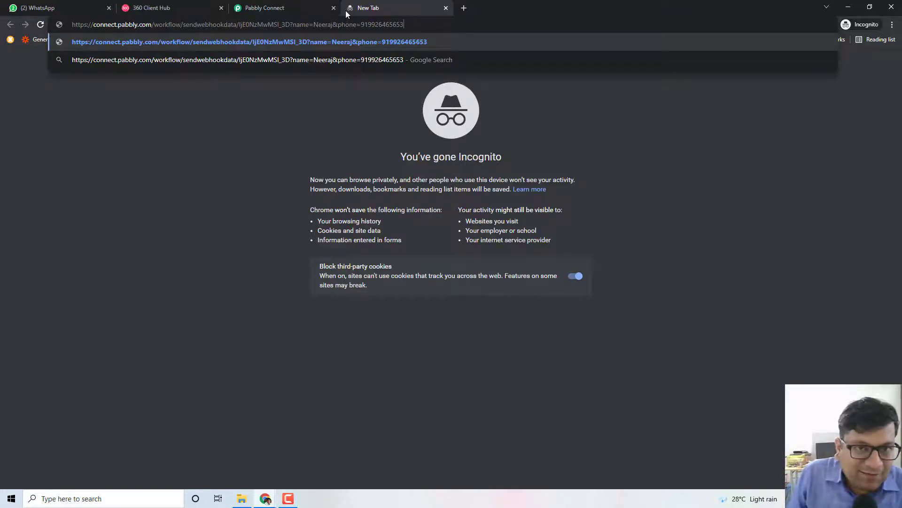
pyautogui.press('Return')
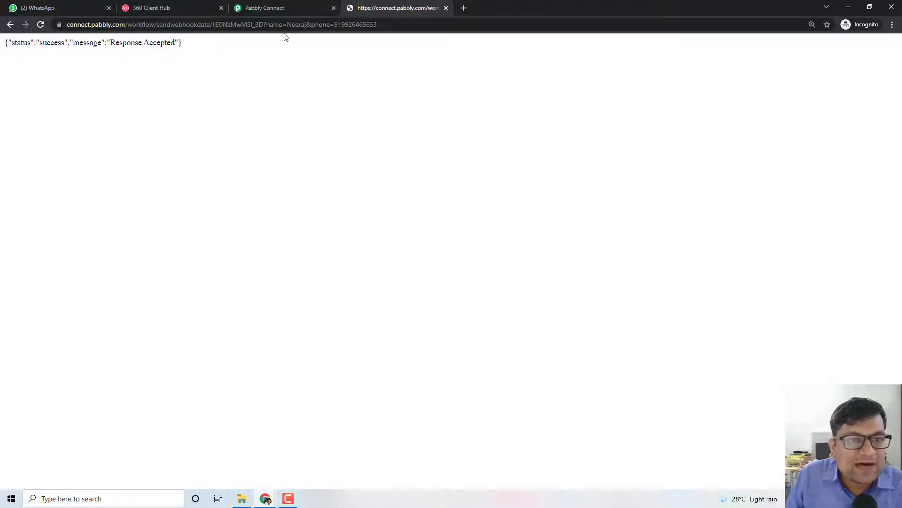
pyautogui.click(283, 9)
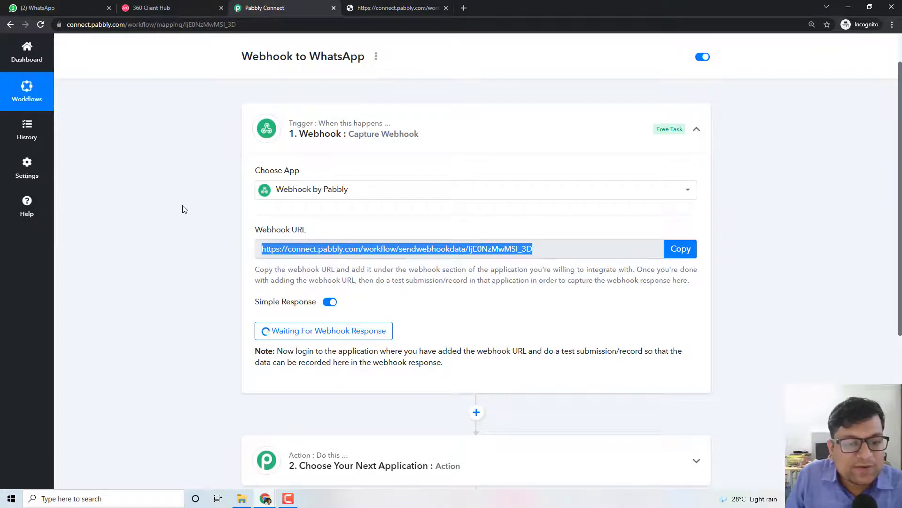
# Scroll down to view the captured Name and Phone fields in the webhook response
pyautogui.scroll(-2, 184, 210)
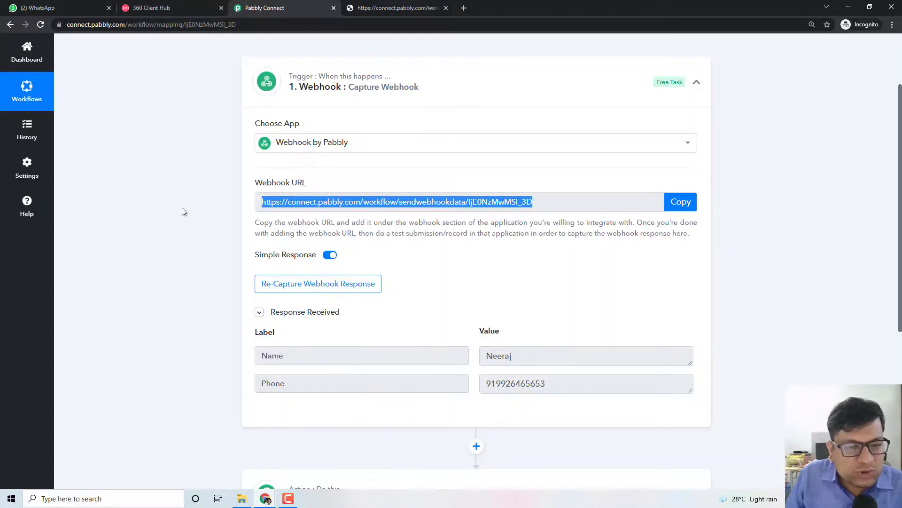
pyautogui.scroll(-4, 188, 238)
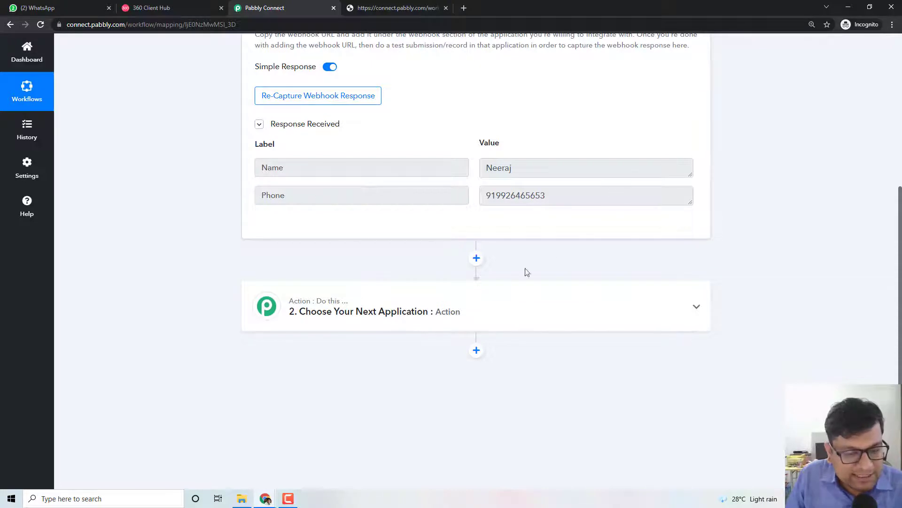
# Set the action to 360Dialog (Not Live) with the Send Template Message event
pyautogui.click(418, 311)
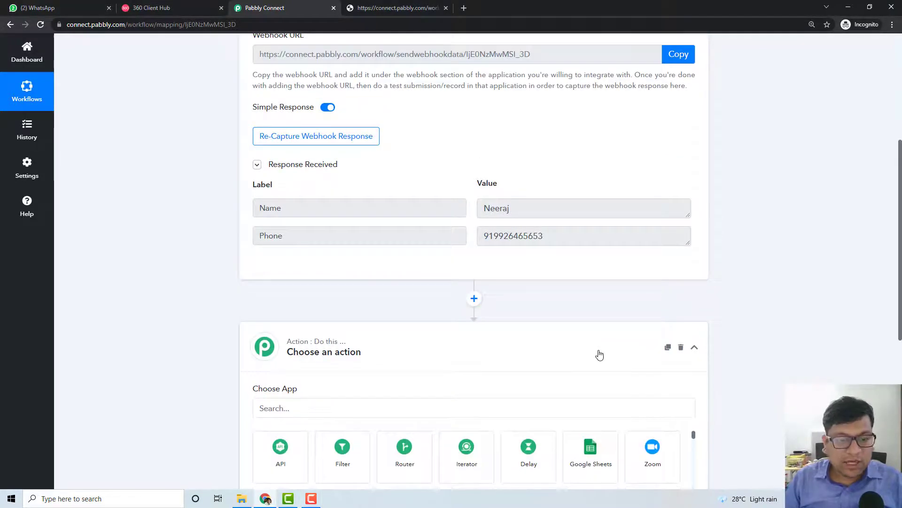
pyautogui.scroll(-2, 517, 329)
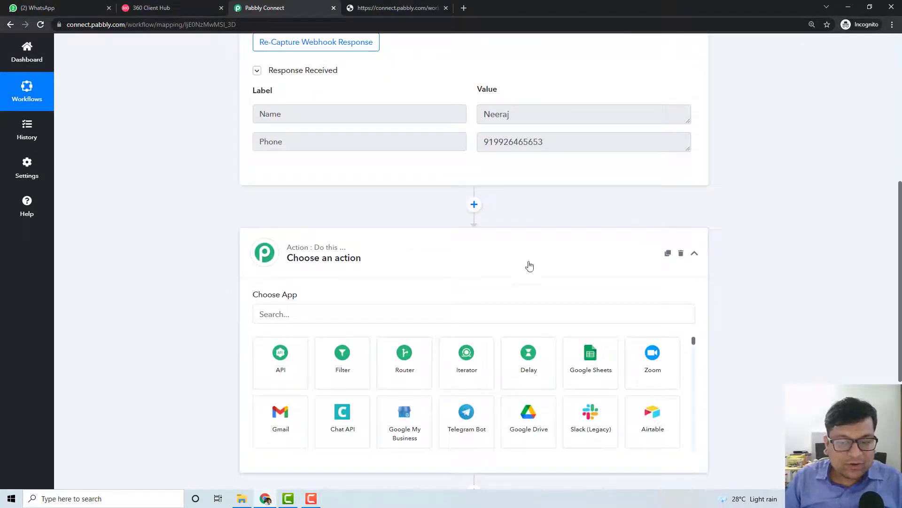
pyautogui.click(306, 317)
pyautogui.scroll(-1, 209, 309)
pyautogui.write('36')
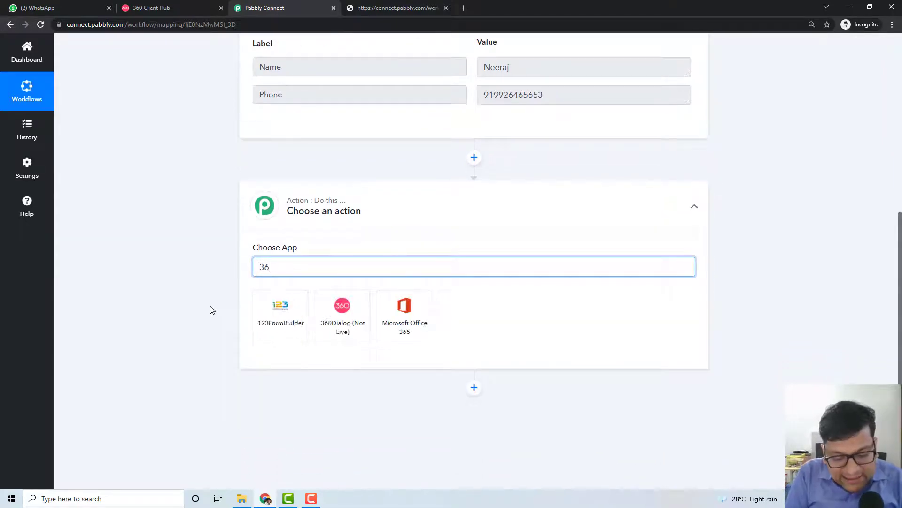
pyautogui.write('0di')
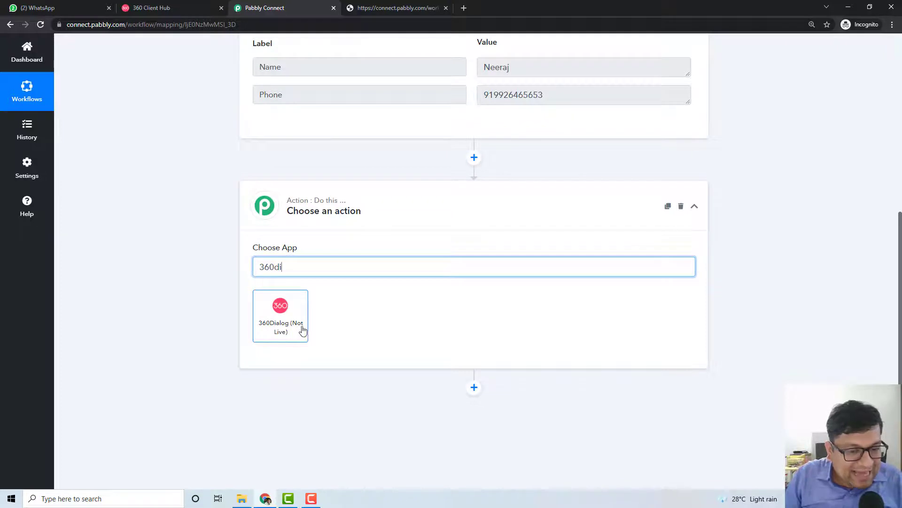
pyautogui.click(273, 314)
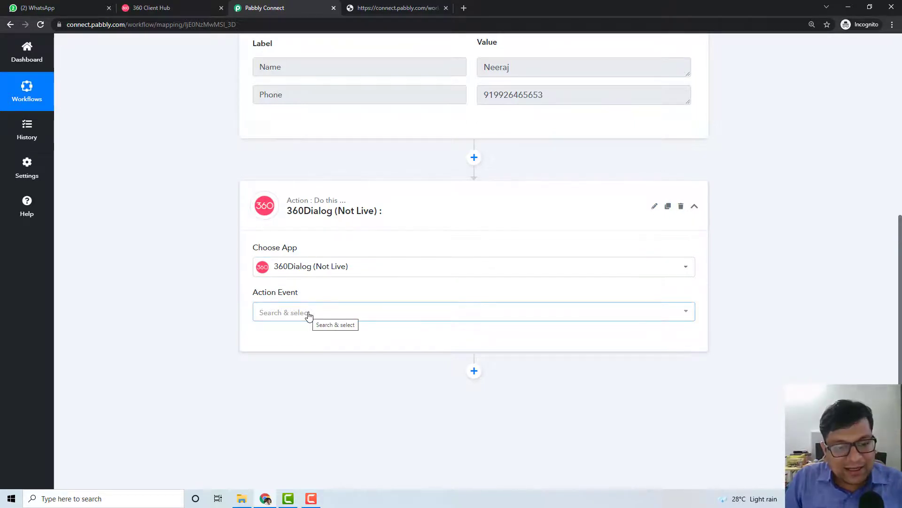
pyautogui.click(289, 317)
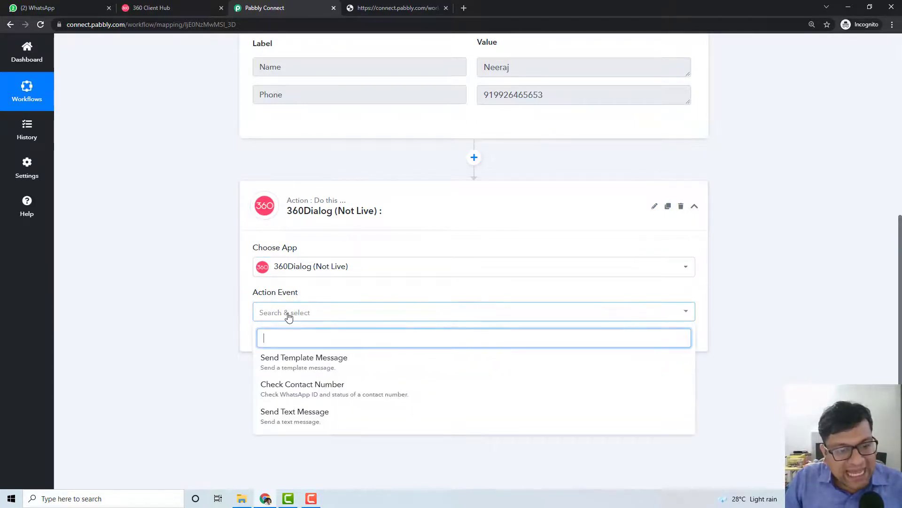
pyautogui.click(286, 363)
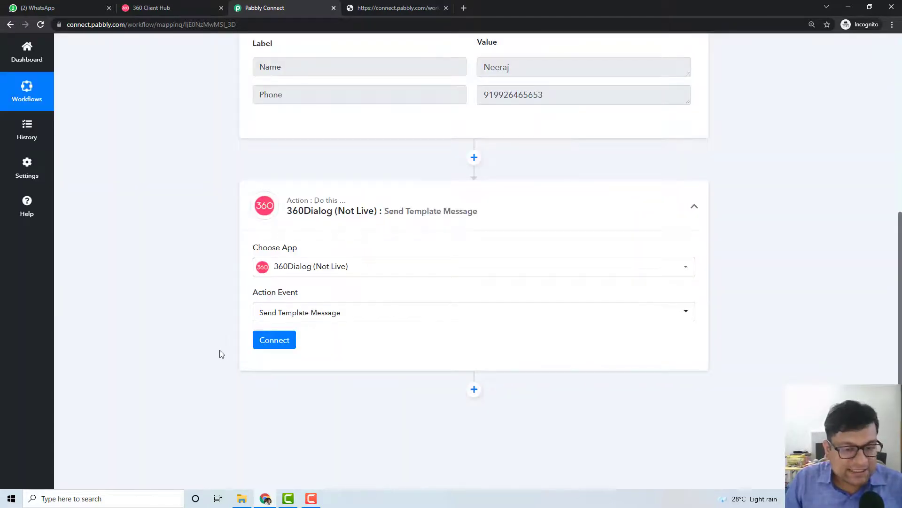
pyautogui.click(168, 6)
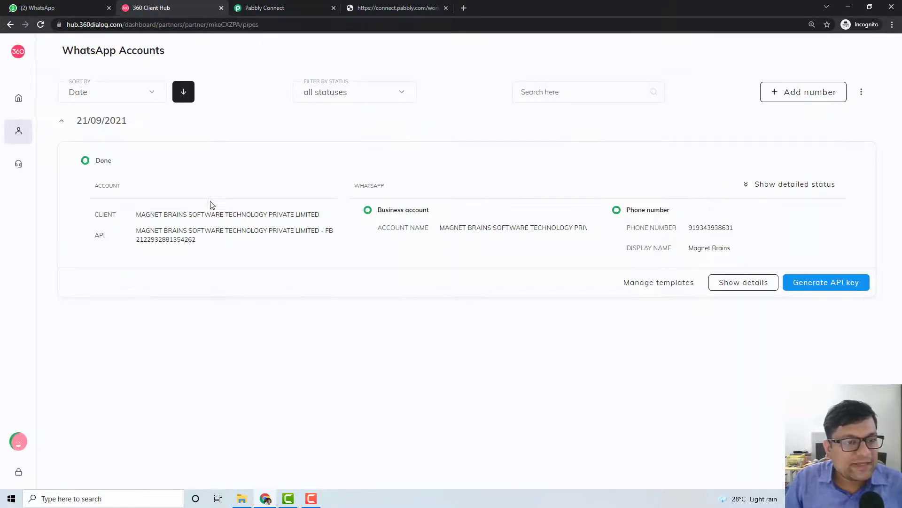
# Review the WhatsApp account's template list in 360 Client Hub, including form_fill_thanks
pyautogui.click(745, 288)
pyautogui.click(151, 94)
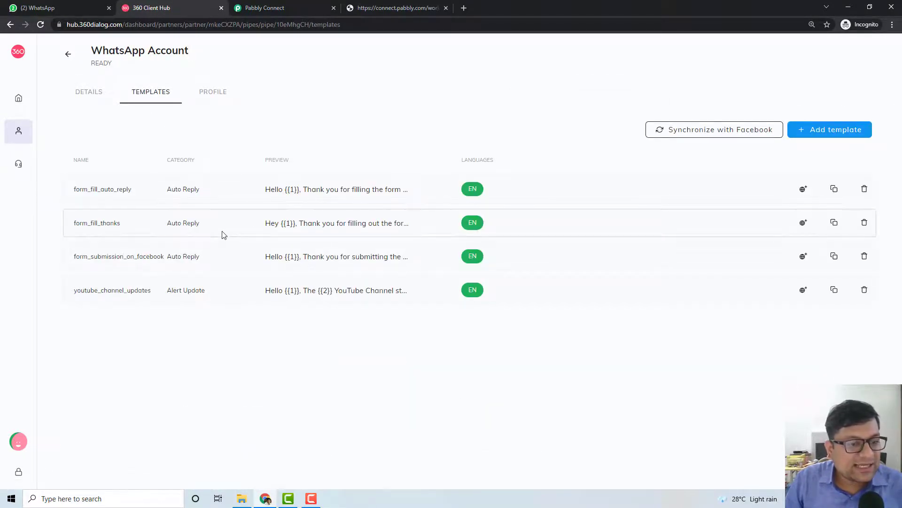
pyautogui.moveTo(123, 226); pyautogui.dragTo(73, 228)
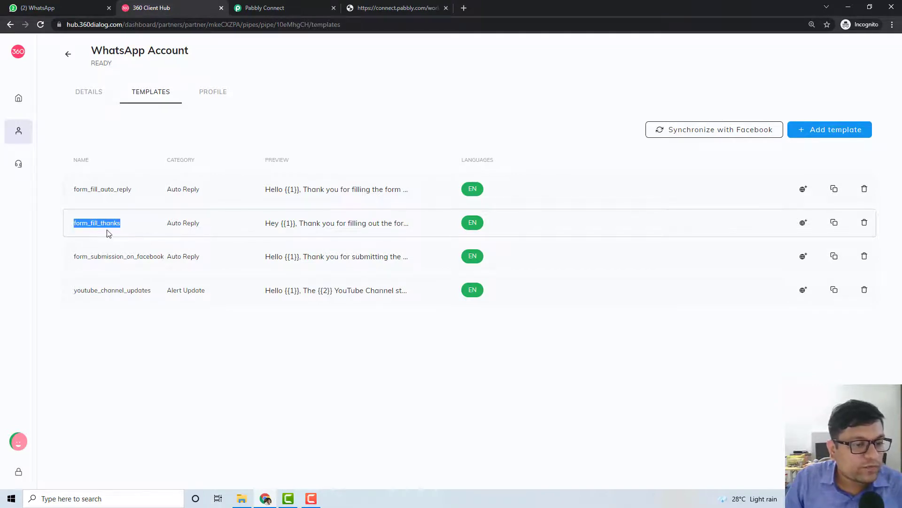
pyautogui.click(275, 7)
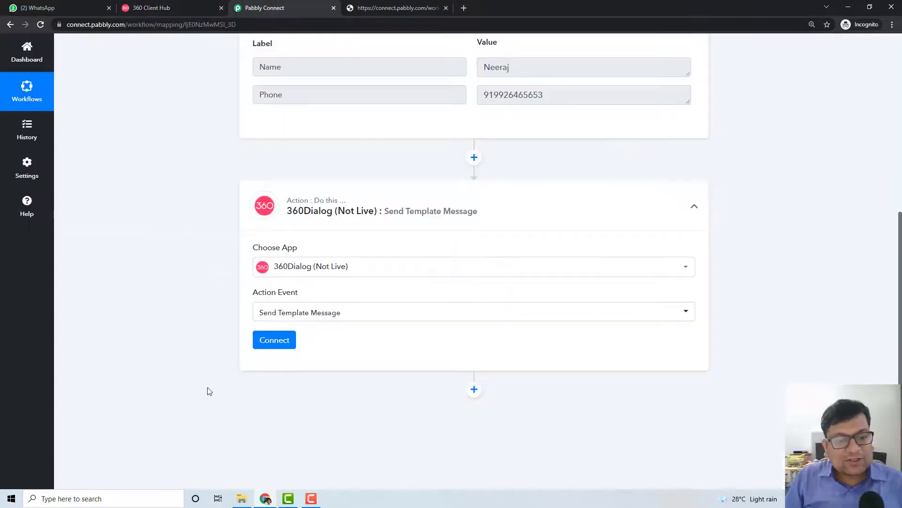
# Start a new 360Dialog connection named 360Dialog #2 and fetch its API key from 360 Client Hub
pyautogui.scroll(-1, 210, 391)
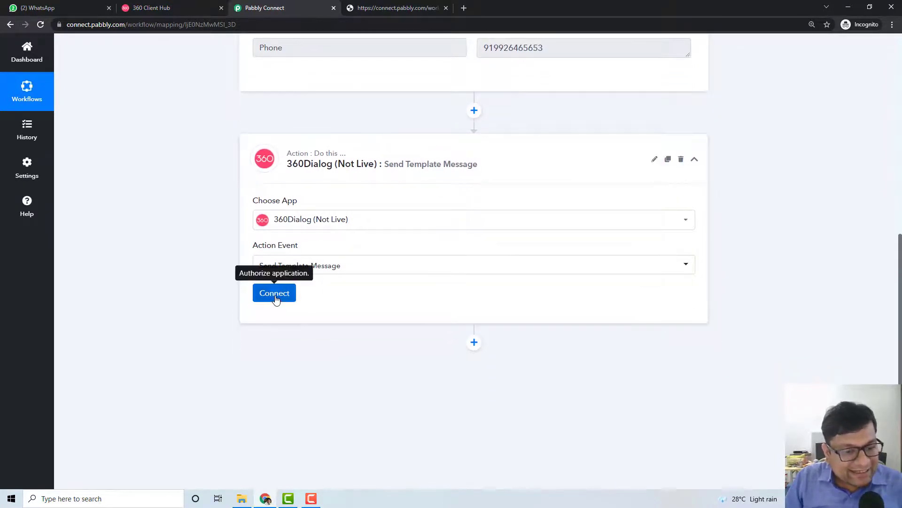
pyautogui.click(276, 298)
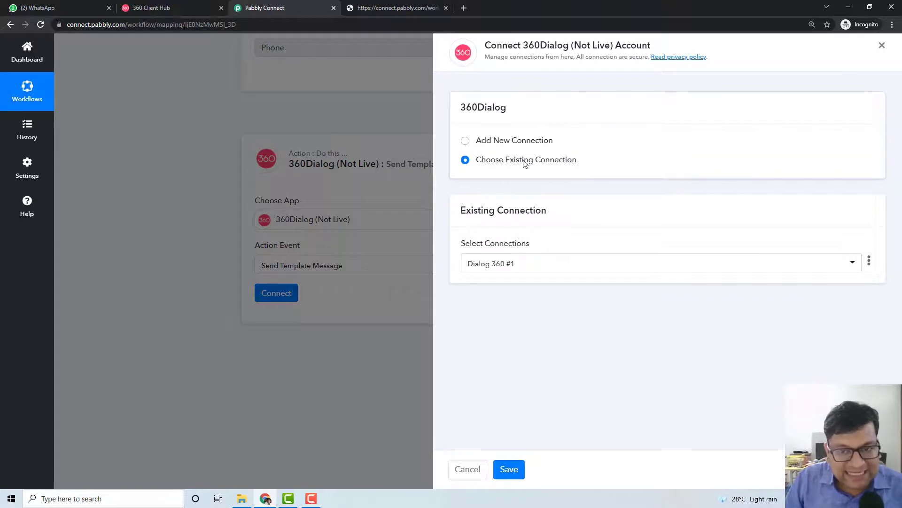
pyautogui.click(465, 142)
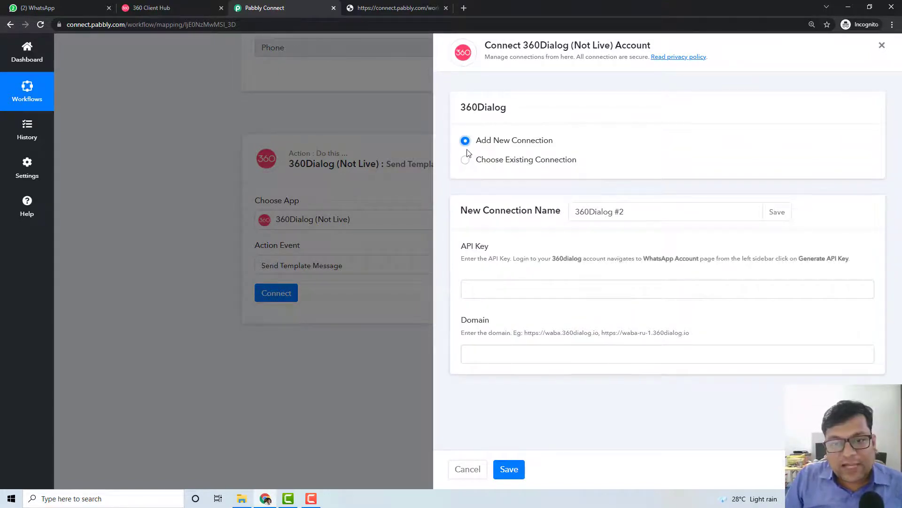
pyautogui.click(509, 289)
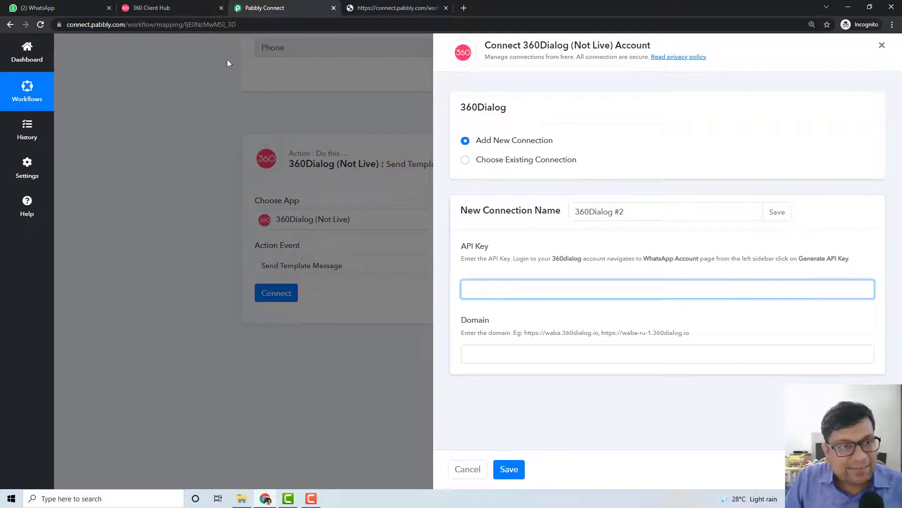
pyautogui.click(187, 6)
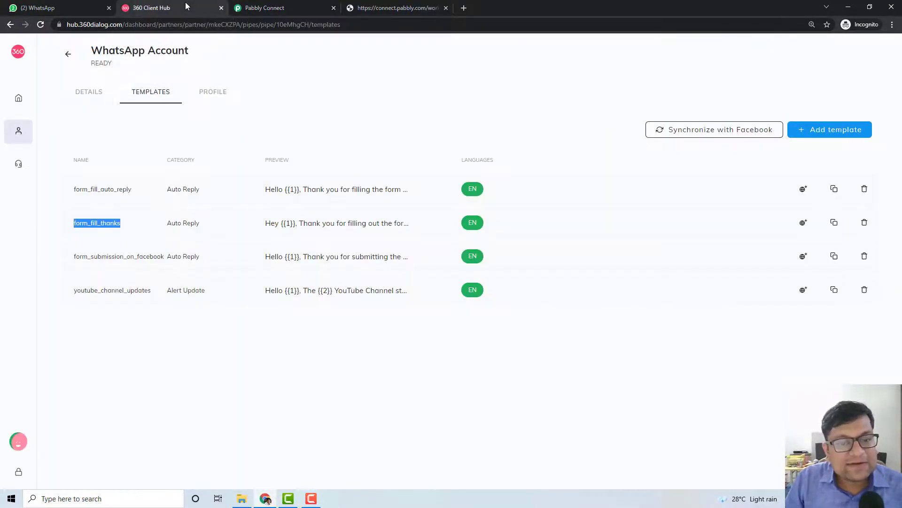
# Revisit 360 Client Hub's WhatsApp Accounts page, showing the Magnet Brains account as Done
pyautogui.moveTo(19, 131)
pyautogui.click(35, 101)
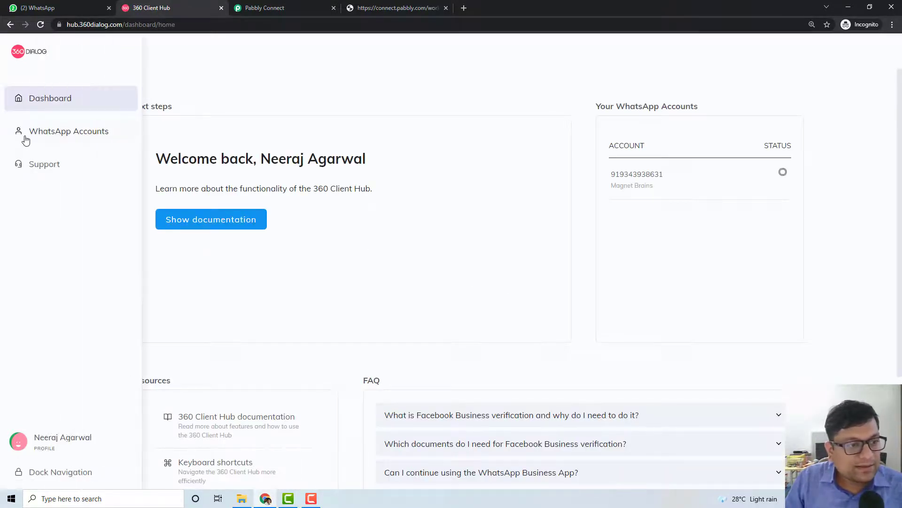
pyautogui.click(45, 136)
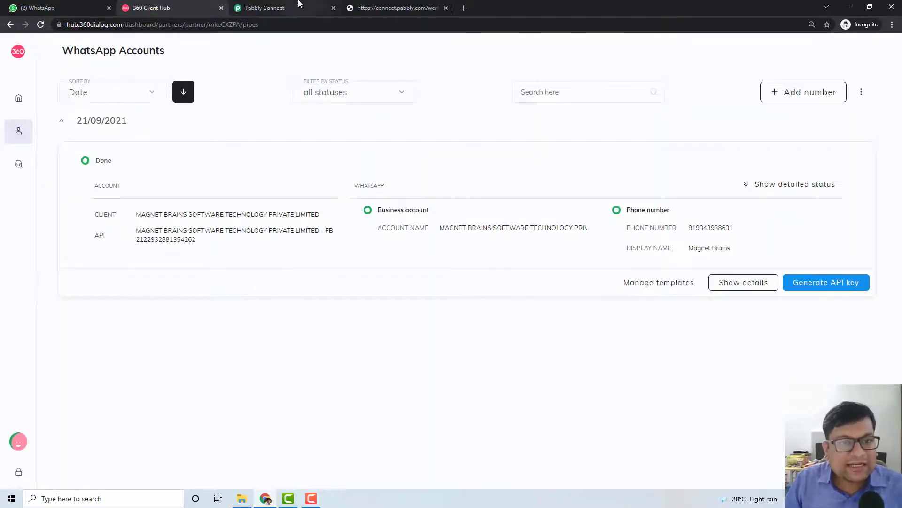
pyautogui.click(282, 8)
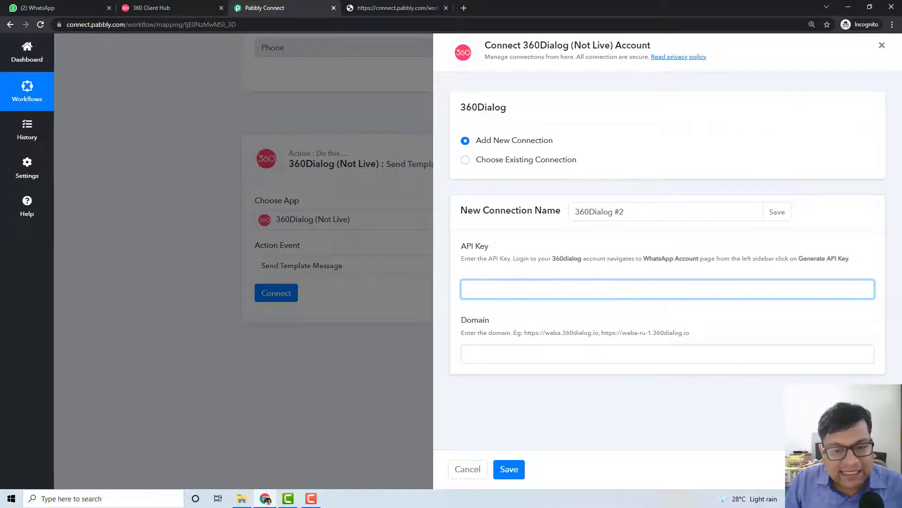
pyautogui.hotkey('ctrl', 'v')
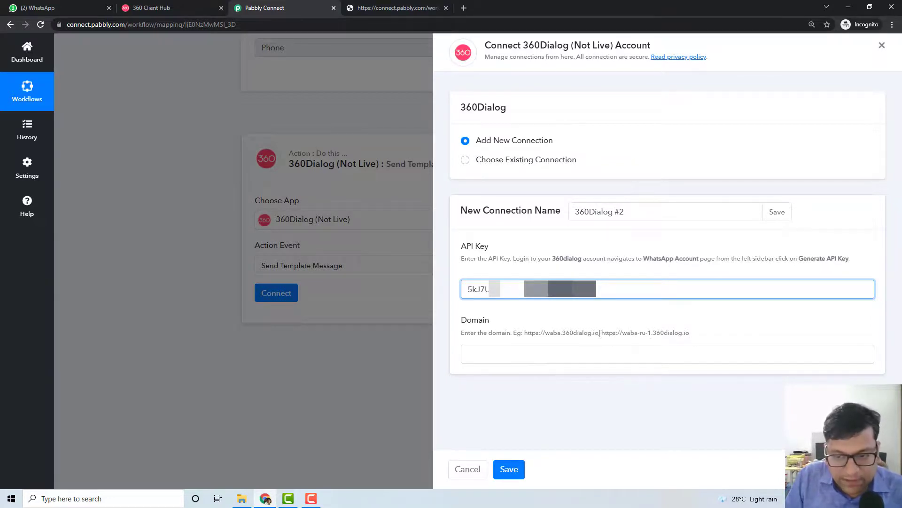
pyautogui.moveTo(599, 333); pyautogui.dragTo(524, 332)
pyautogui.hotkey('ctrl', 'c')
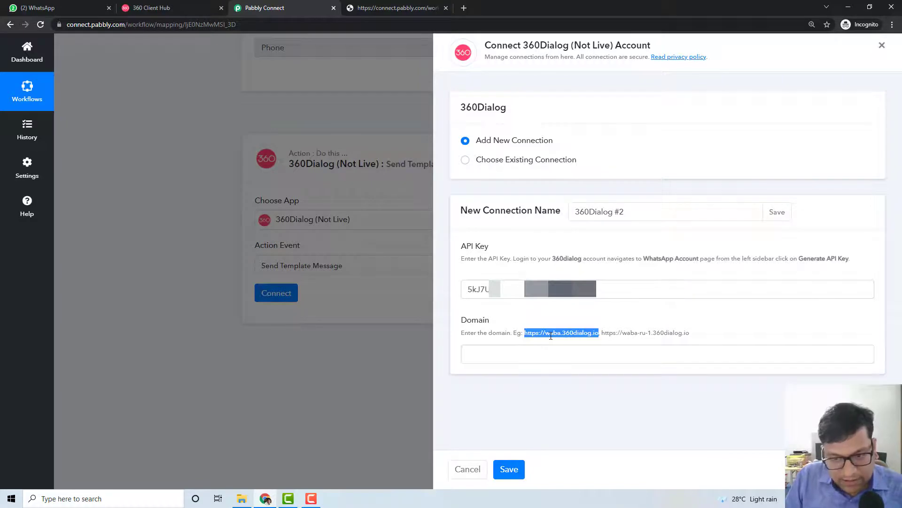
pyautogui.click(530, 352)
pyautogui.hotkey('ctrl', 'v')
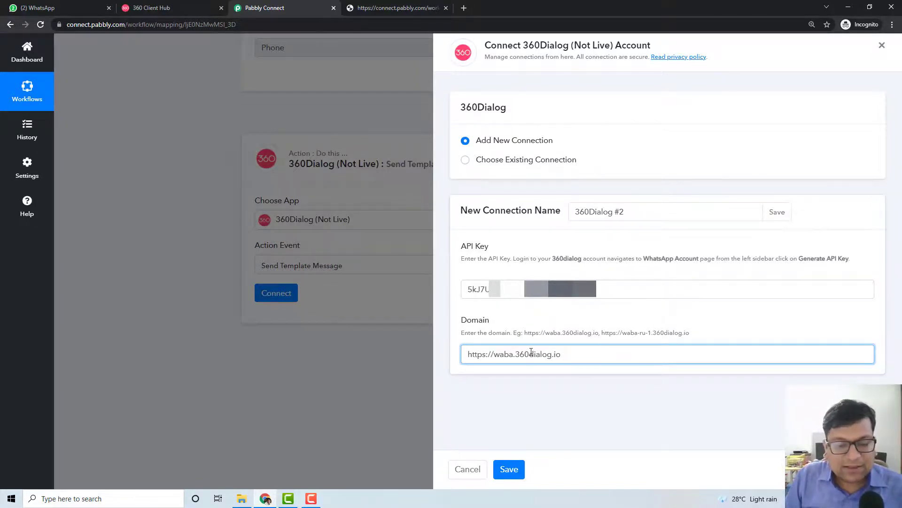
pyautogui.click(509, 469)
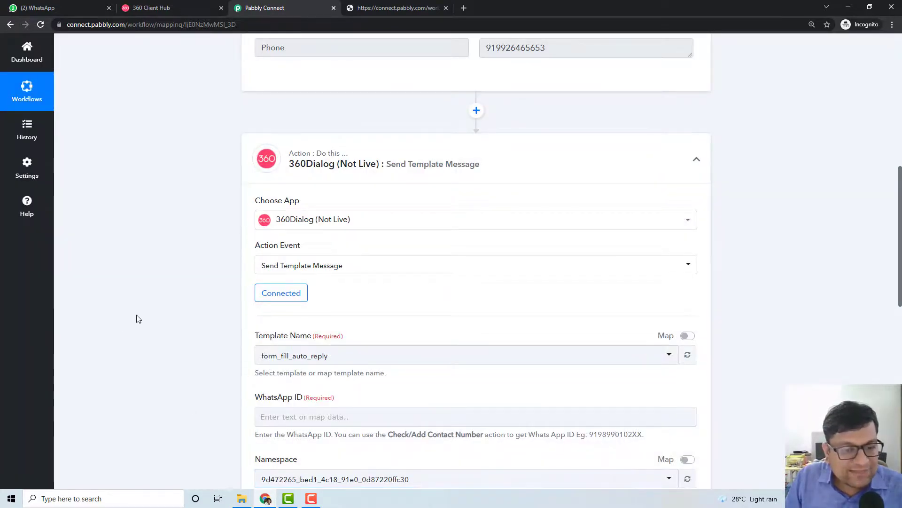
pyautogui.scroll(-3, 136, 315)
pyautogui.scroll(-2, 145, 313)
pyautogui.scroll(2, 153, 300)
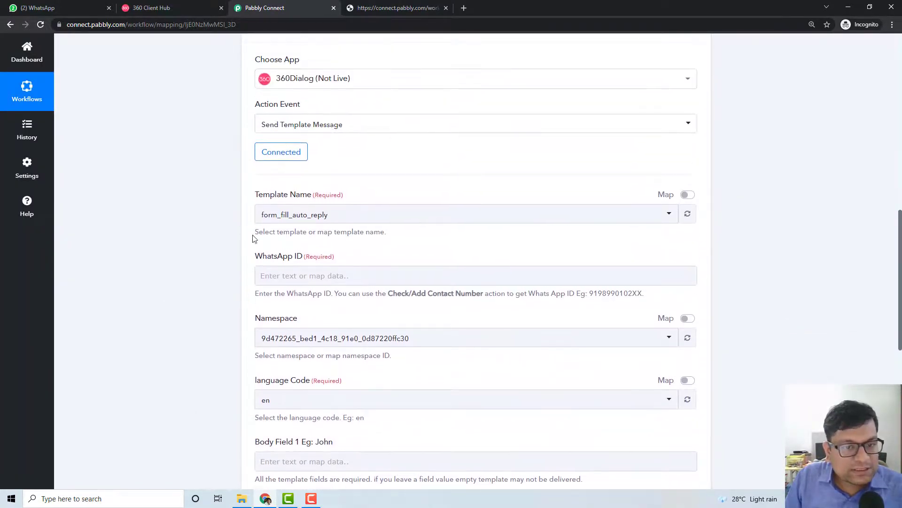
pyautogui.scroll(1, 256, 239)
pyautogui.click(155, 9)
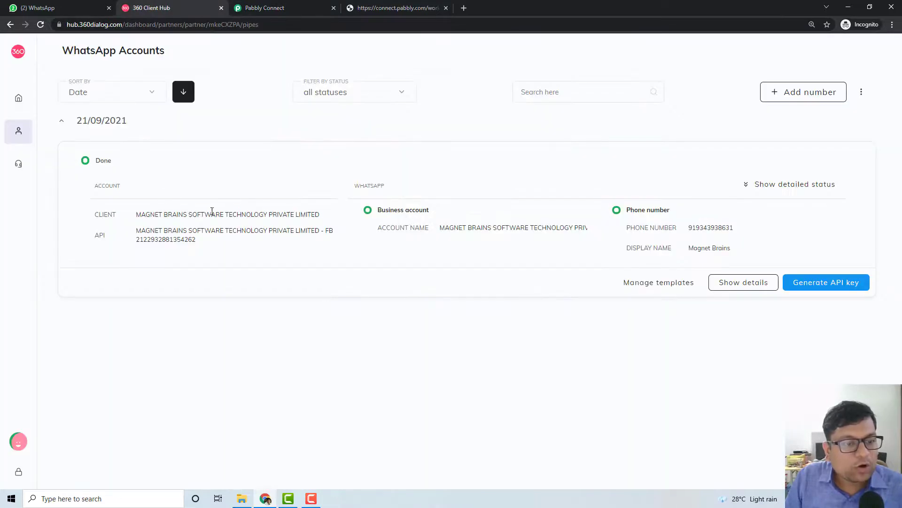
# Compare the account's templates with the four offered in Pabbly's Template Name dropdown
pyautogui.click(632, 281)
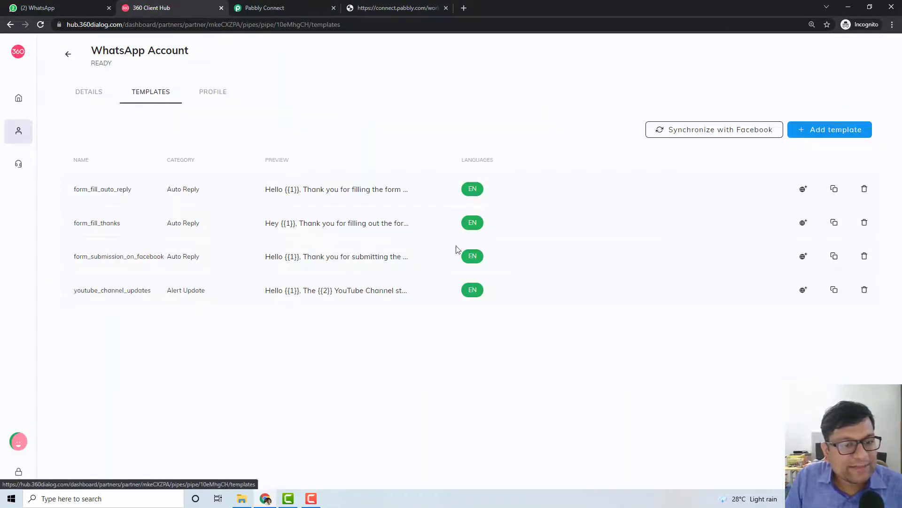
pyautogui.click(282, 8)
pyautogui.scroll(-1, 305, 282)
pyautogui.scroll(-2, 305, 281)
pyautogui.click(333, 170)
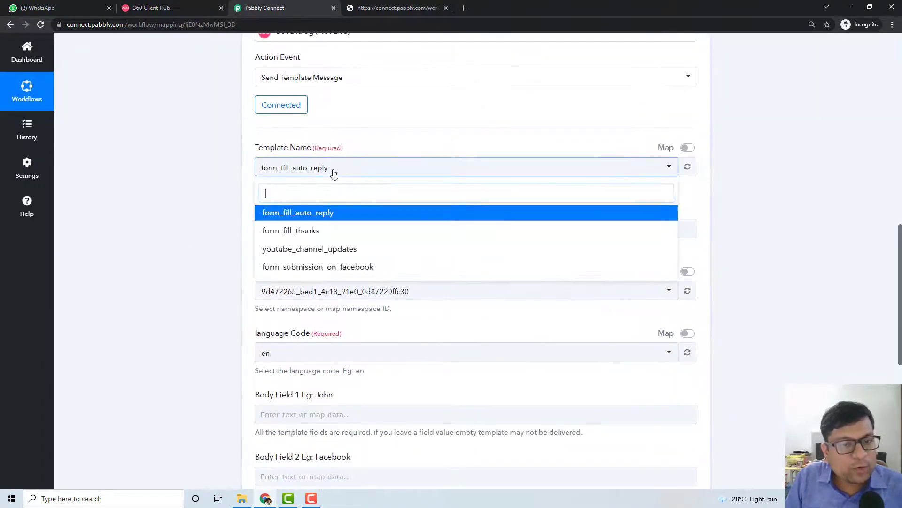
# Set Template Name to form_fill_thanks and map the webhook's Phone value into WhatsApp ID
pyautogui.click(300, 236)
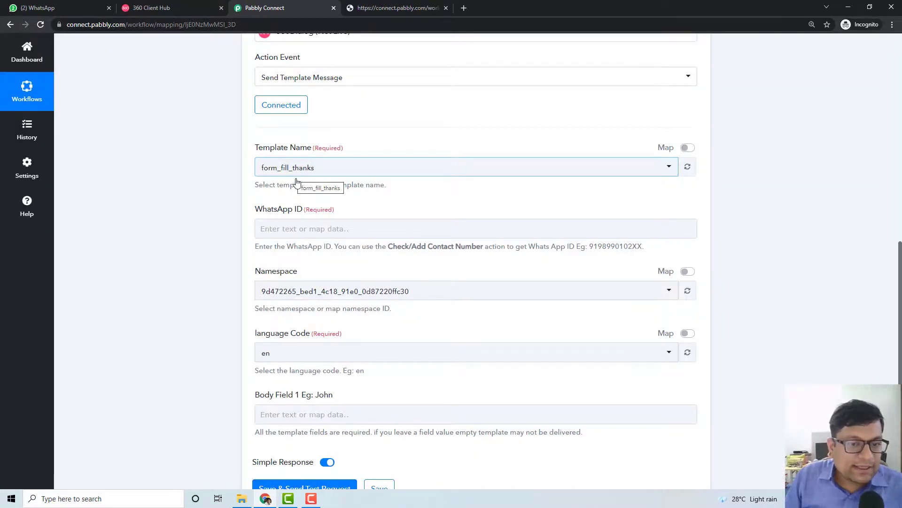
pyautogui.click(316, 233)
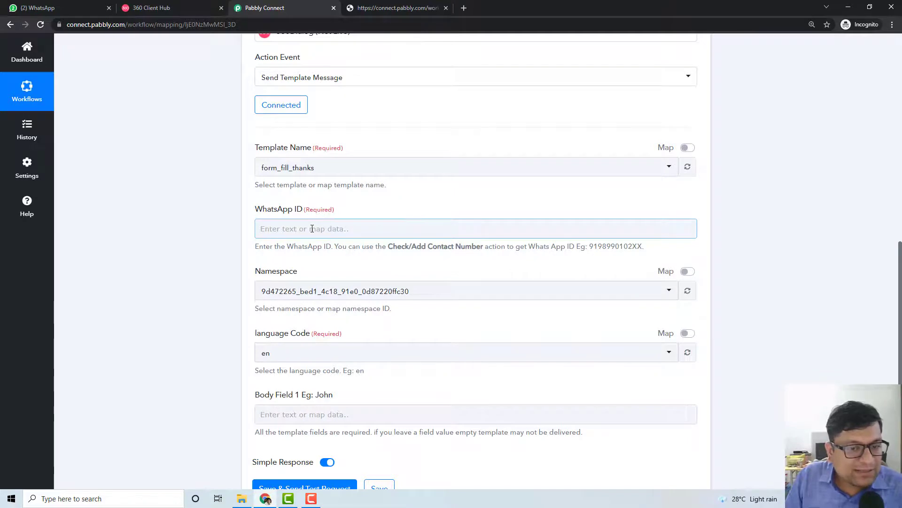
pyautogui.click(312, 228)
pyautogui.click(338, 306)
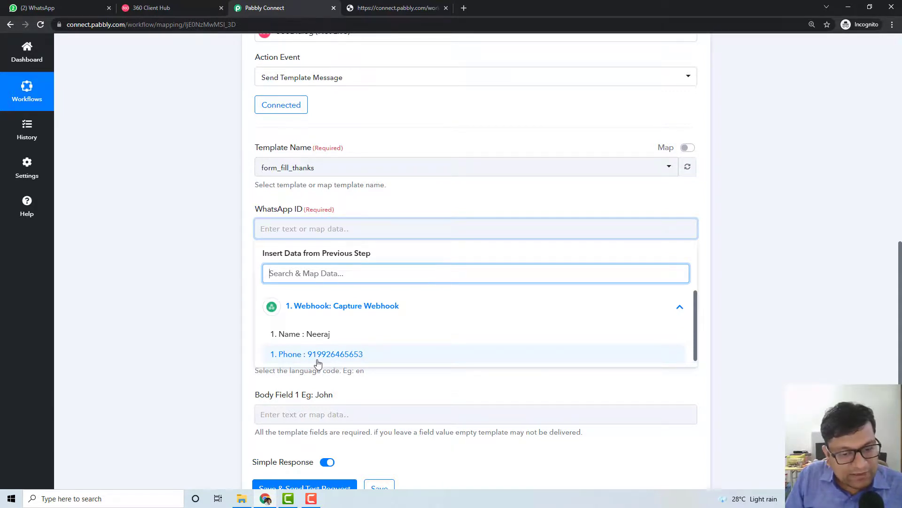
pyautogui.click(357, 359)
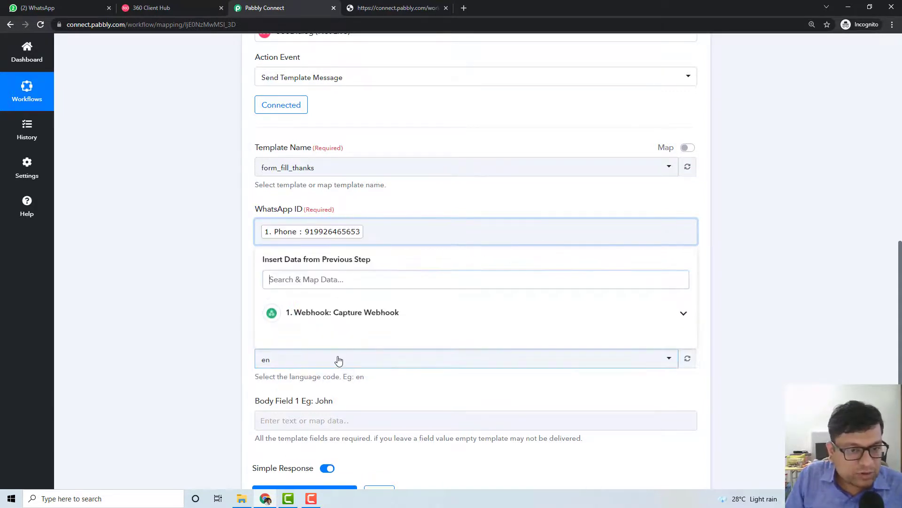
pyautogui.click(214, 307)
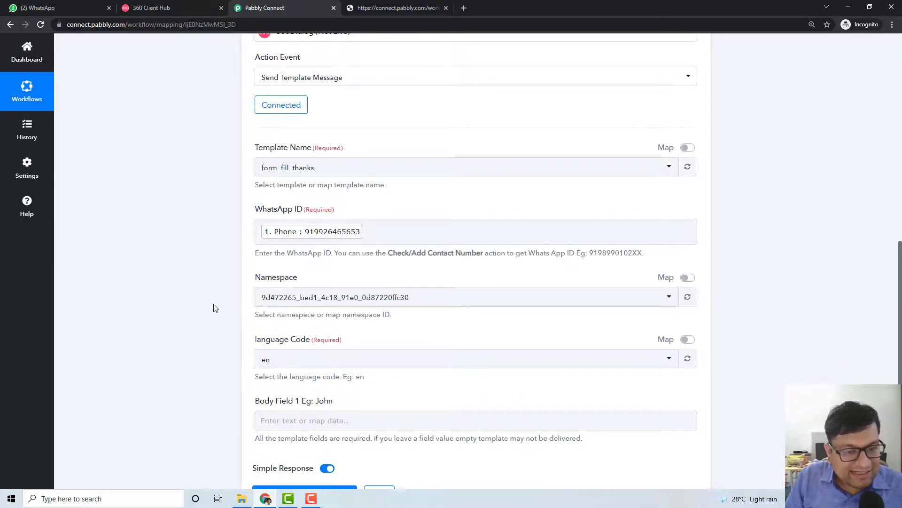
pyautogui.scroll(-1, 214, 307)
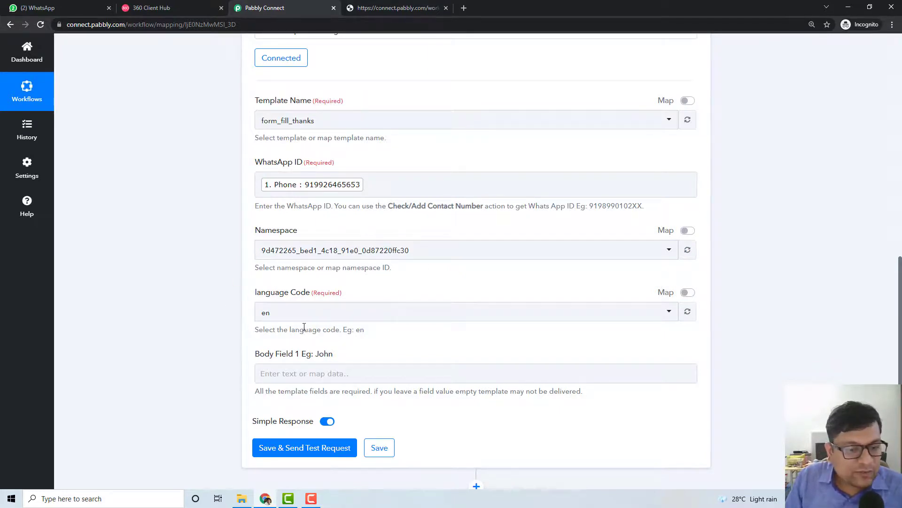
pyautogui.click(160, 1)
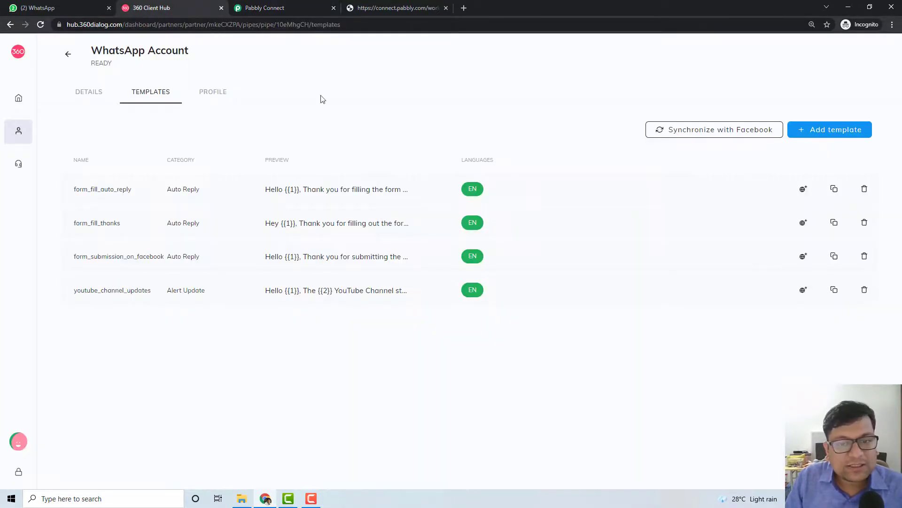
# Return to the Pabbly Connect Send Template Message form
pyautogui.moveTo(469, 227)
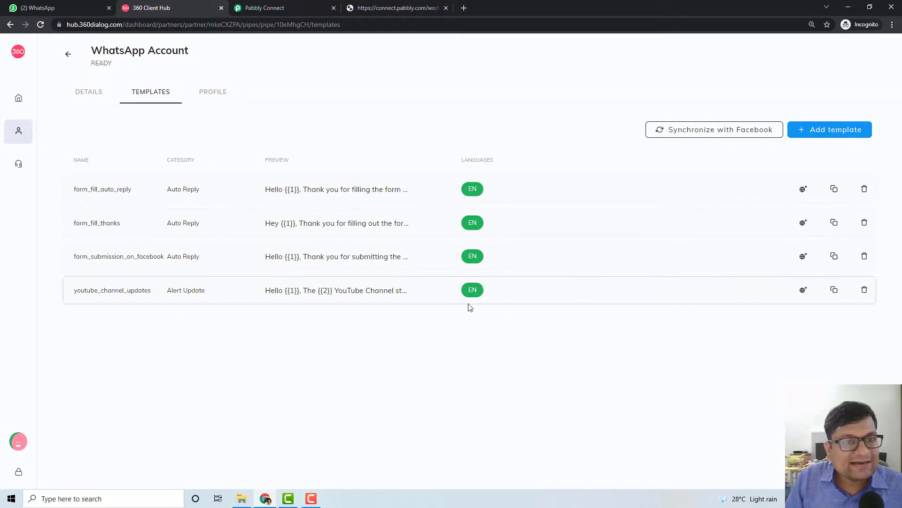
pyautogui.click(299, 6)
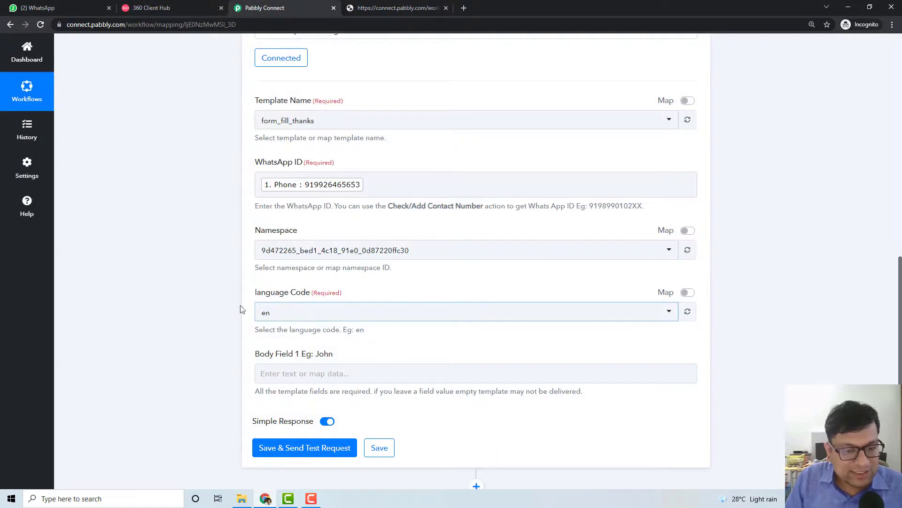
# Map the Capture Webhook's Name value into Body Field 1
pyautogui.scroll(-2, 201, 310)
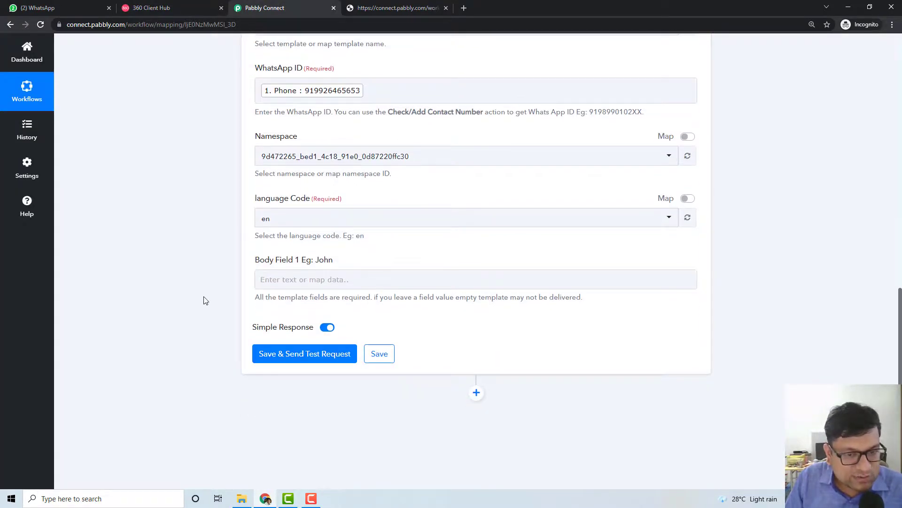
pyautogui.click(315, 279)
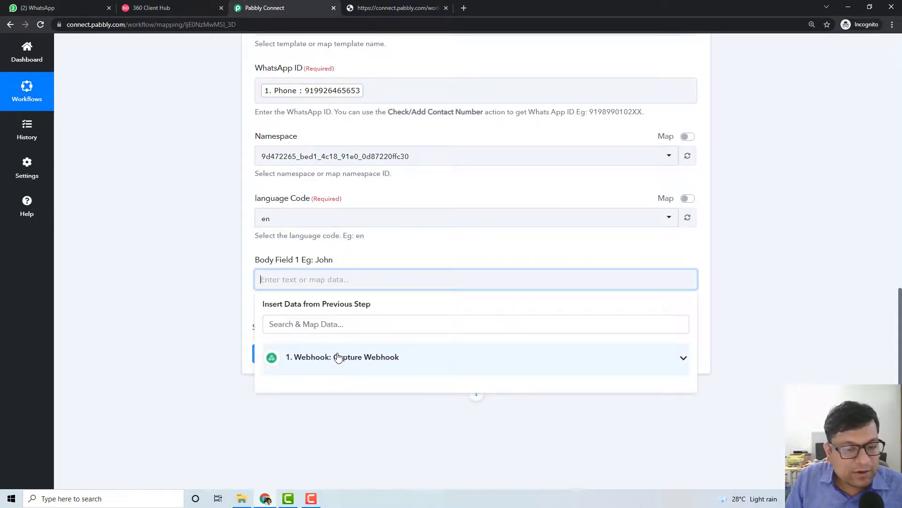
pyautogui.click(338, 357)
pyautogui.click(327, 383)
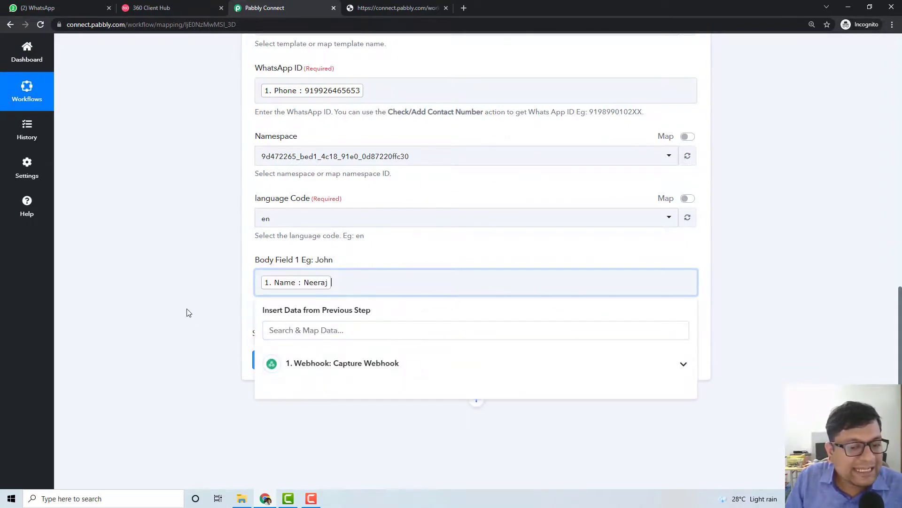
pyautogui.click(187, 311)
pyautogui.scroll(3, 190, 318)
pyautogui.scroll(-1, 181, 327)
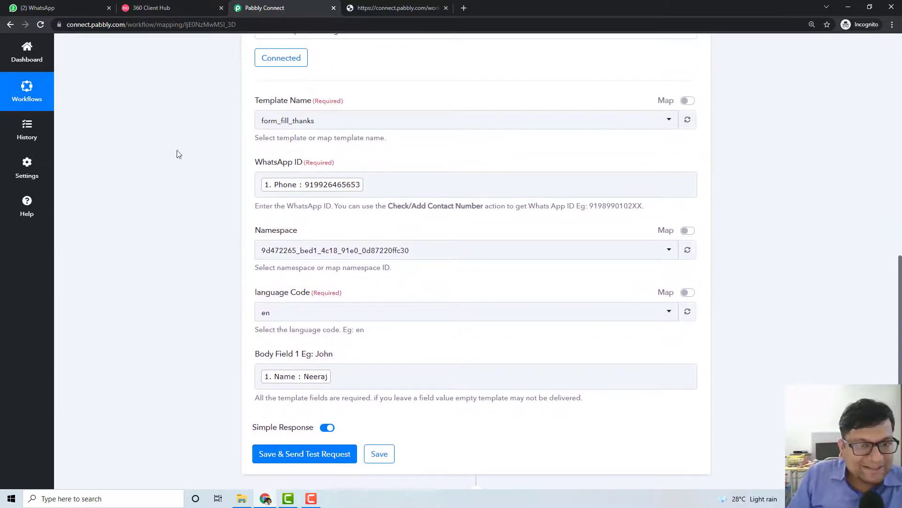
# Check the form_fill_thanks template preview, then save the step and send a test request
pyautogui.click(178, 8)
pyautogui.click(315, 226)
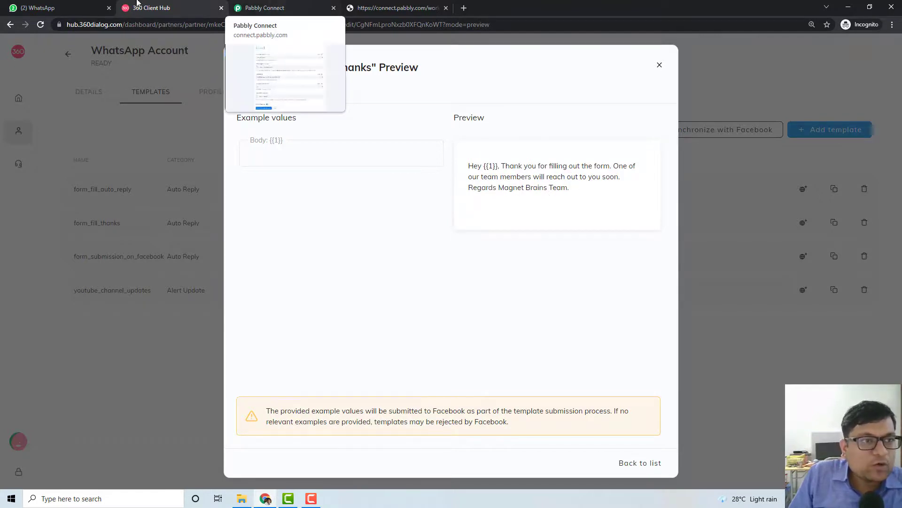
pyautogui.click(271, 5)
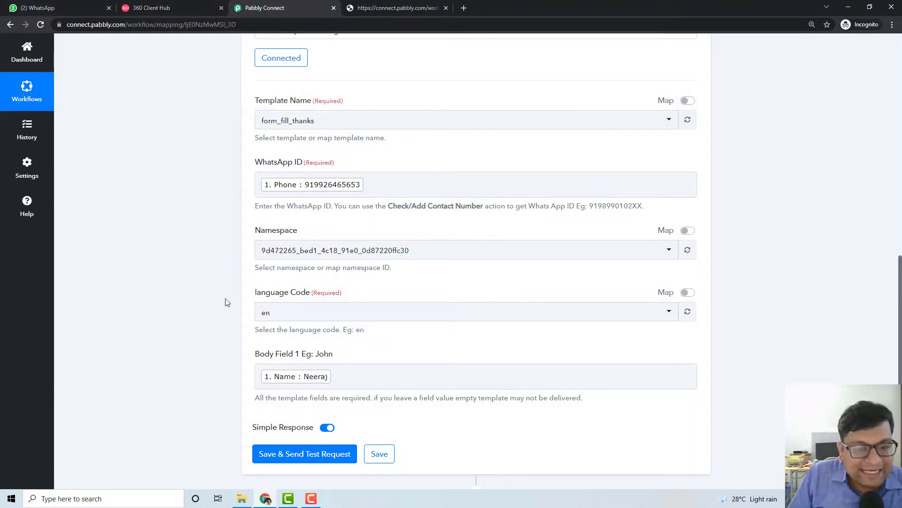
pyautogui.scroll(-1, 224, 306)
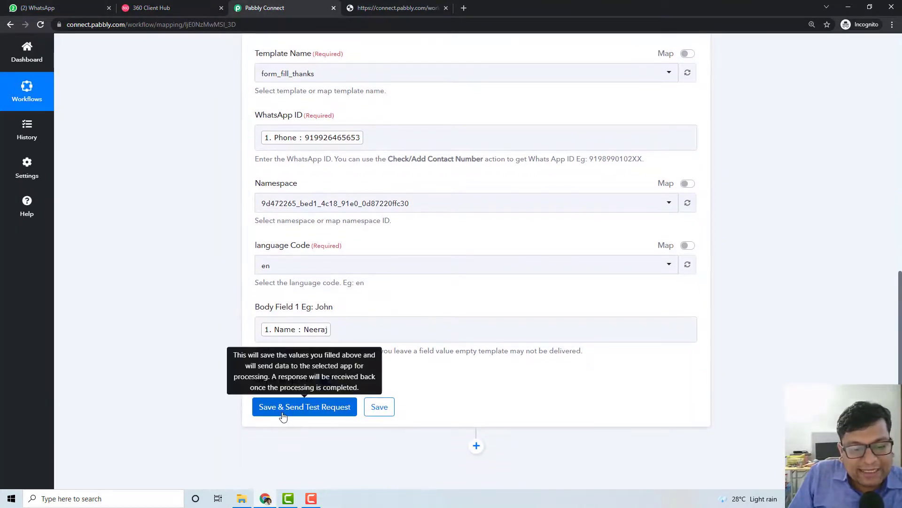
pyautogui.click(283, 416)
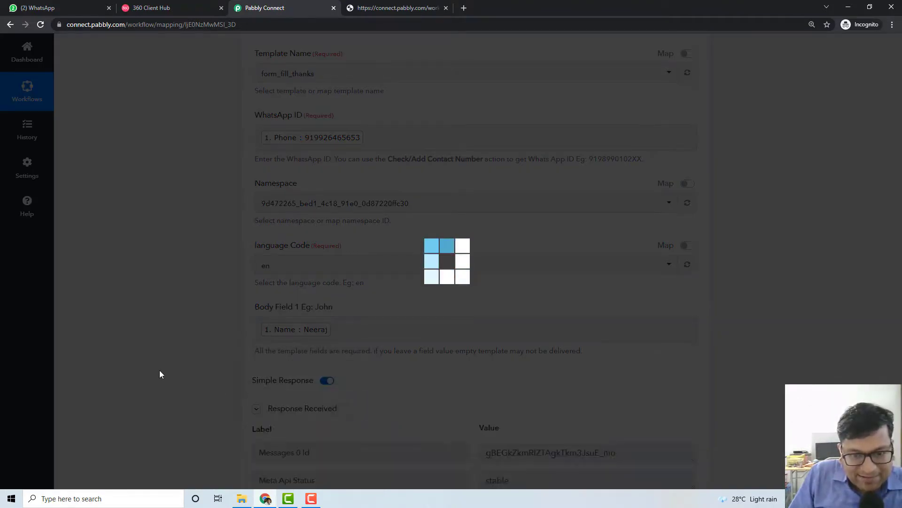
pyautogui.scroll(-2, 159, 370)
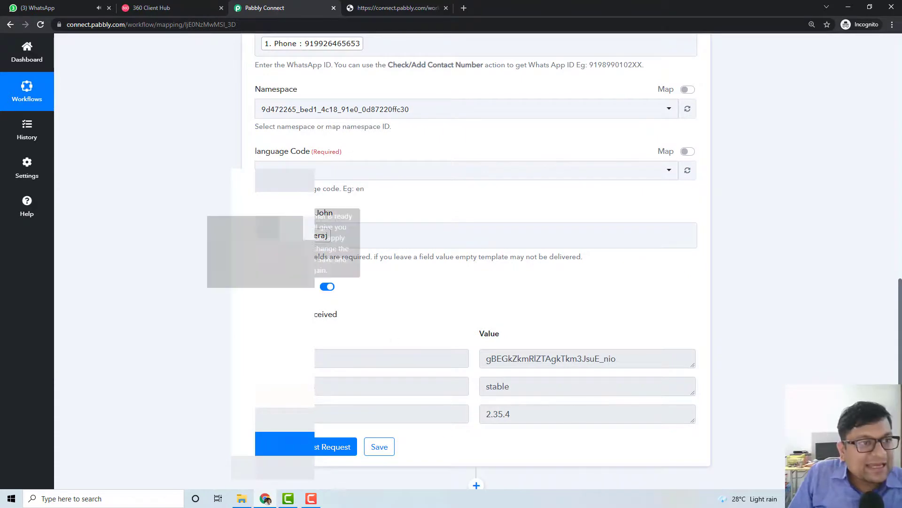
# Confirm the form-thanks test message arrived in the WhatsApp Web chat
pyautogui.click(70, 8)
pyautogui.click(224, 151)
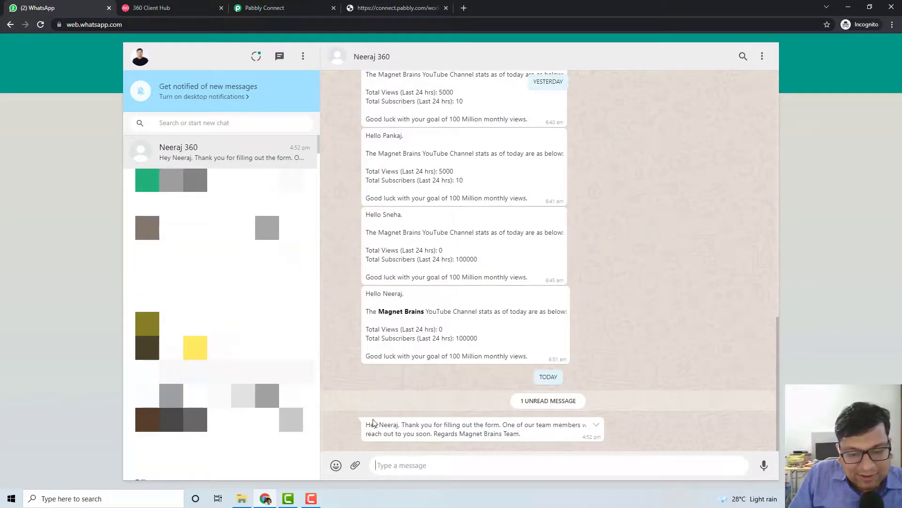
pyautogui.moveTo(367, 424); pyautogui.dragTo(542, 437)
pyautogui.click(543, 437)
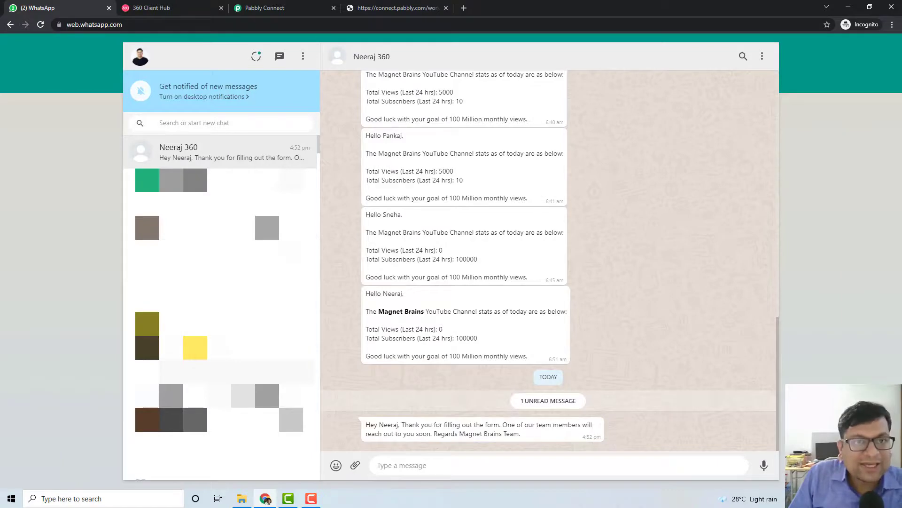
pyautogui.click(175, 8)
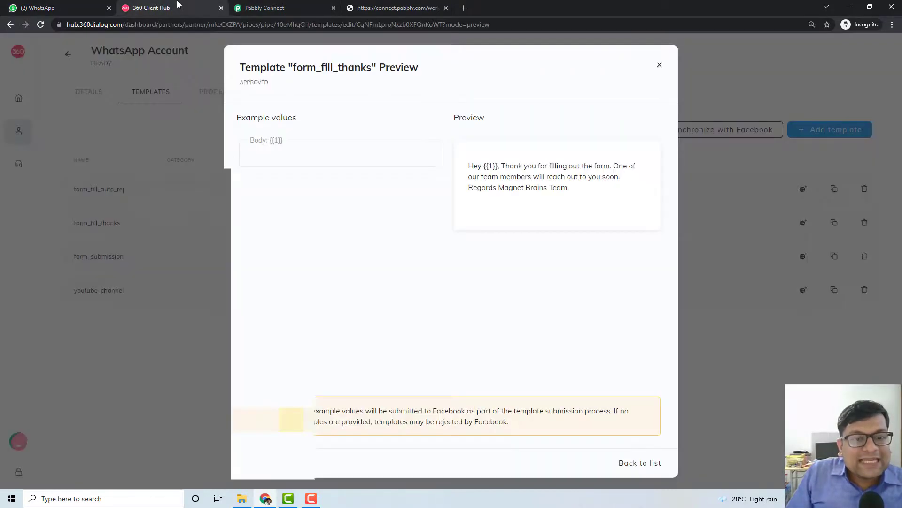
# Switch the template to youtube_channel_updates, revealing four empty body fields, and close the preview
pyautogui.click(282, 8)
pyautogui.scroll(5, 328, 151)
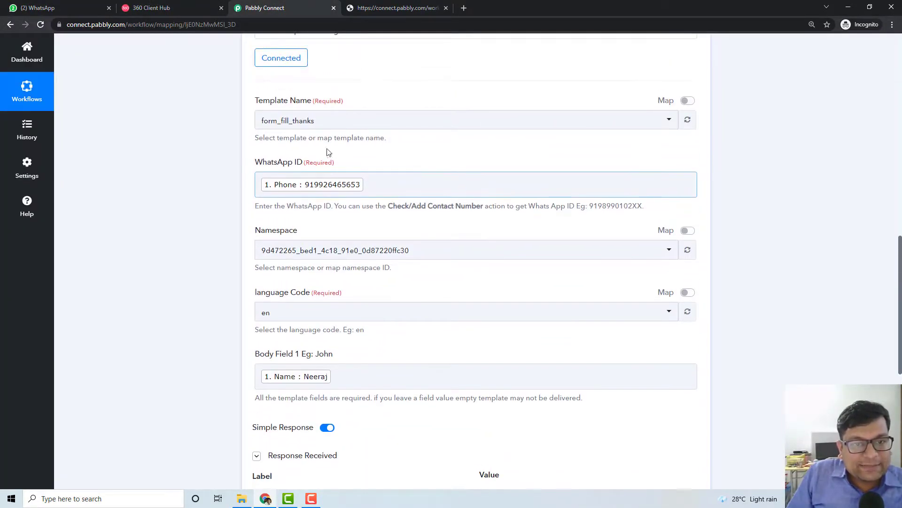
pyautogui.click(318, 124)
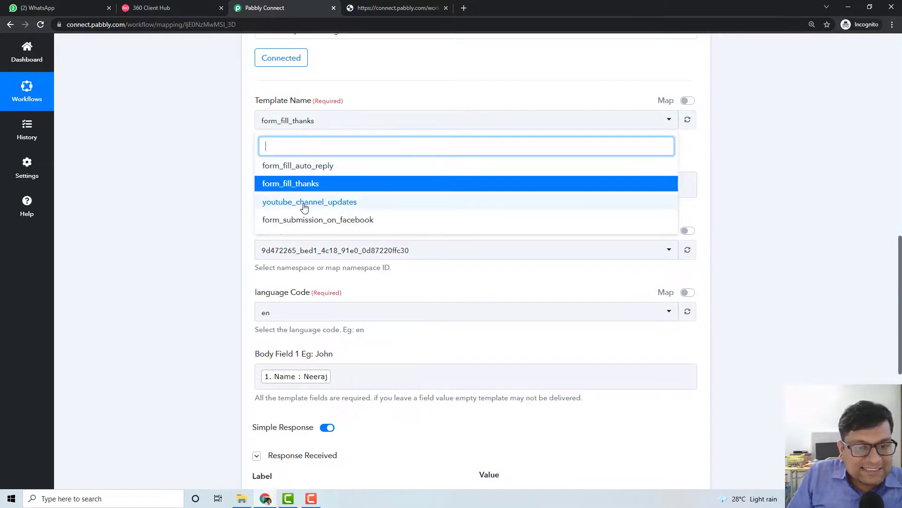
pyautogui.click(304, 202)
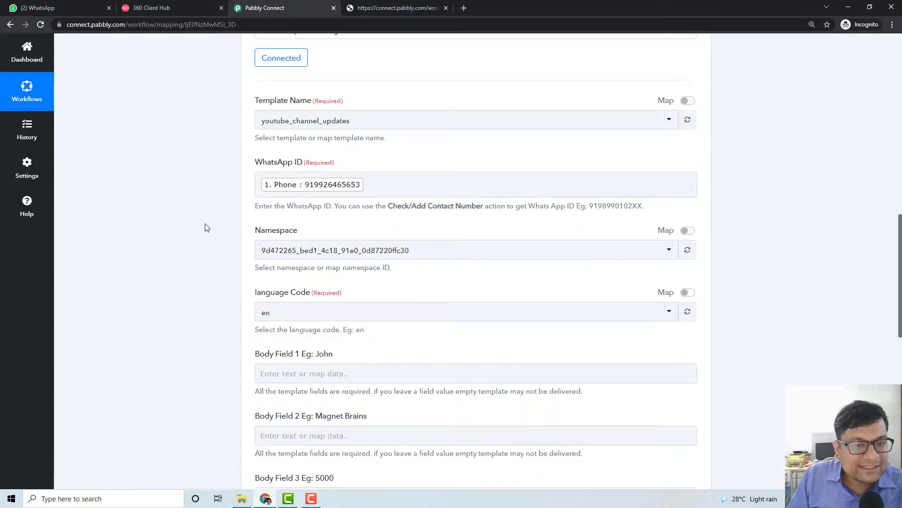
pyautogui.scroll(-5, 207, 227)
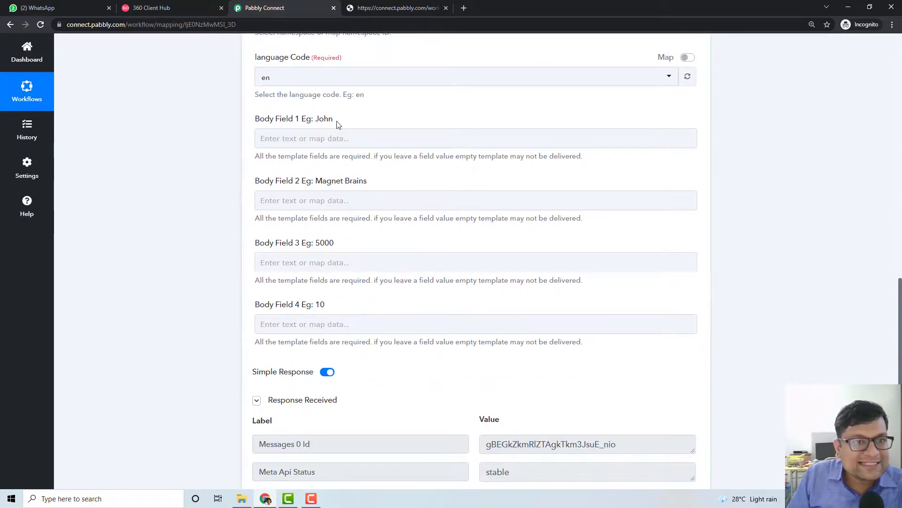
pyautogui.click(200, 4)
pyautogui.click(210, 243)
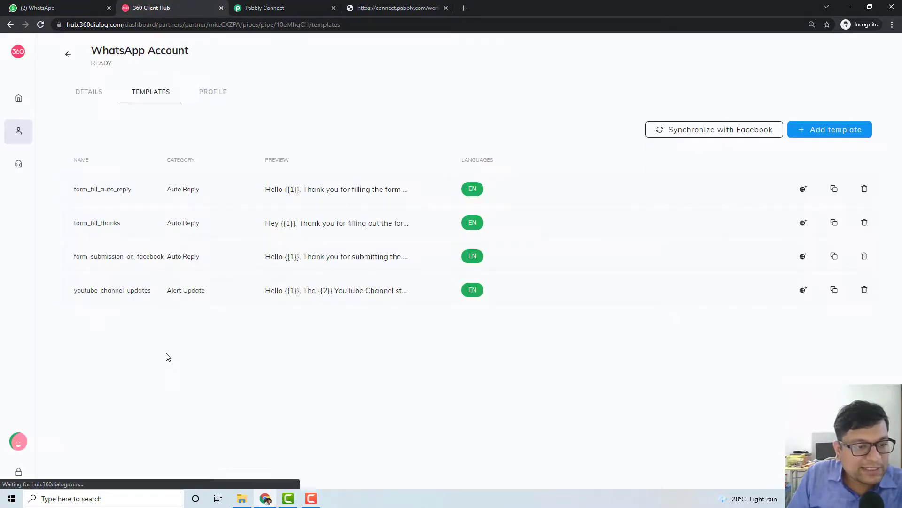
# Preview the youtube_channel_updates template in 360 Client Hub, checking its {{2}}, Total Subscribers, {{4}} and monthly-views text, then return to Pabbly Connect
pyautogui.click(282, 291)
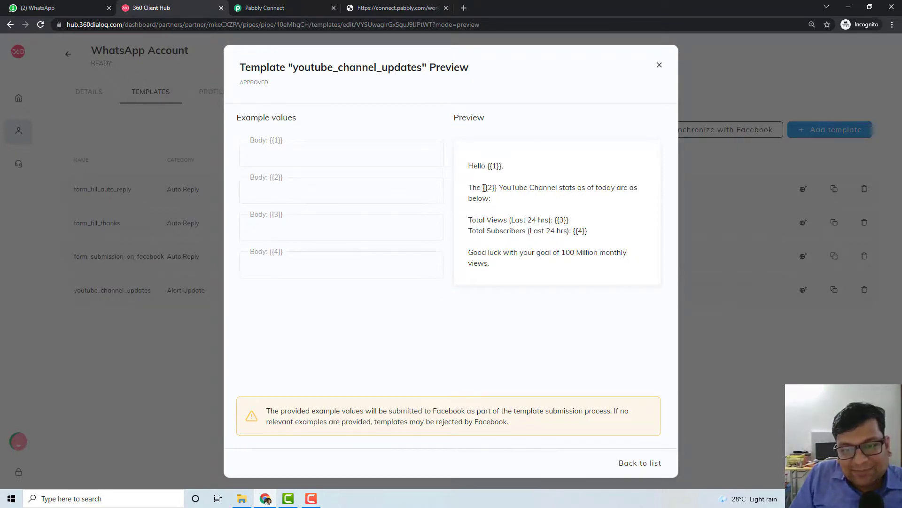
pyautogui.moveTo(482, 188); pyautogui.dragTo(494, 184)
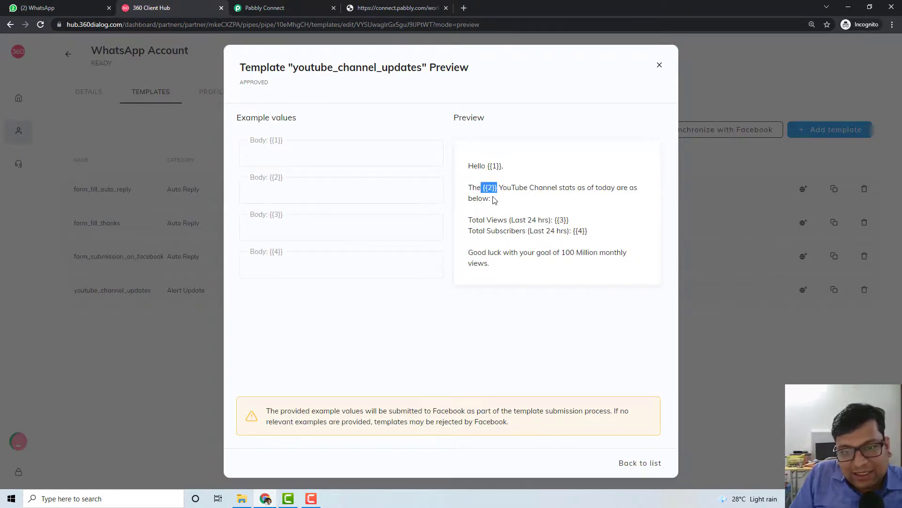
pyautogui.click(478, 188)
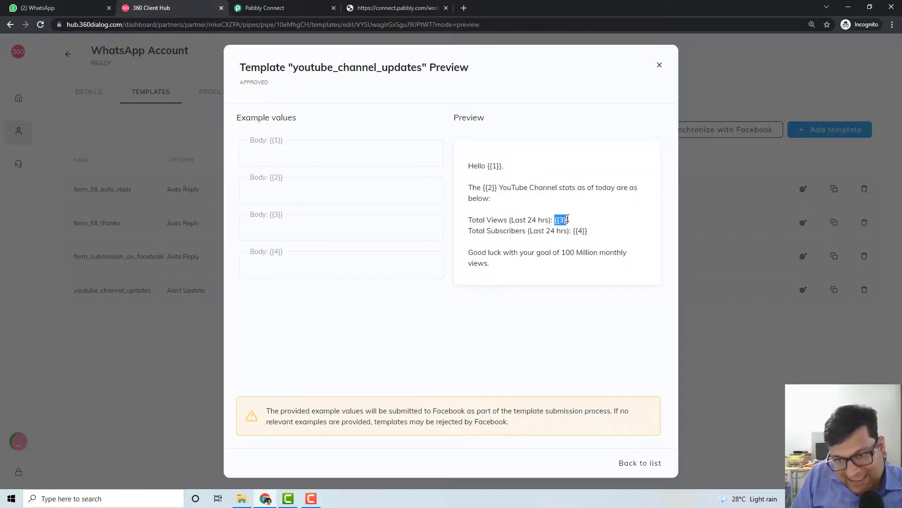
pyautogui.moveTo(468, 231); pyautogui.dragTo(525, 230)
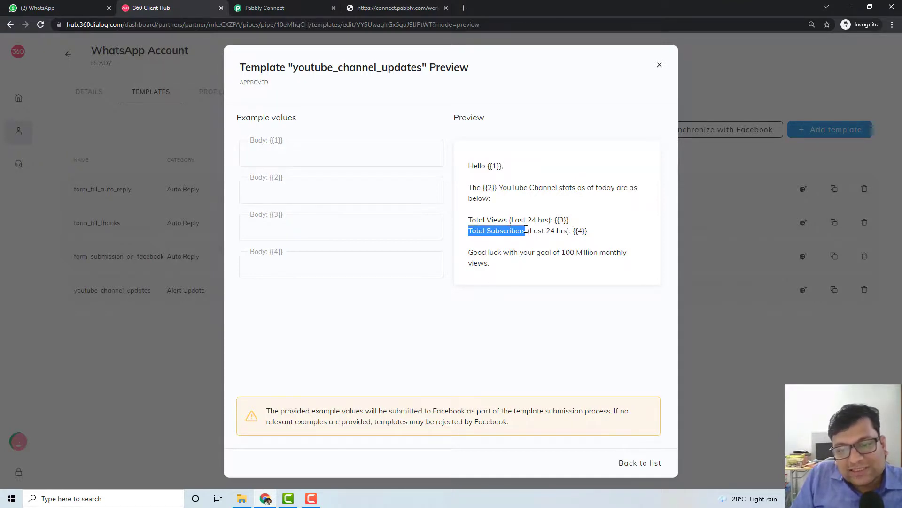
pyautogui.click(524, 238)
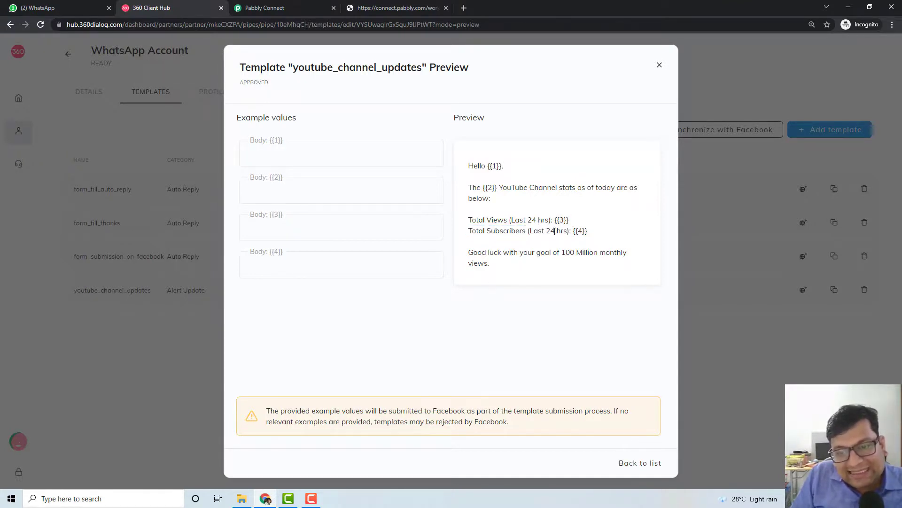
pyautogui.moveTo(573, 231); pyautogui.dragTo(588, 232)
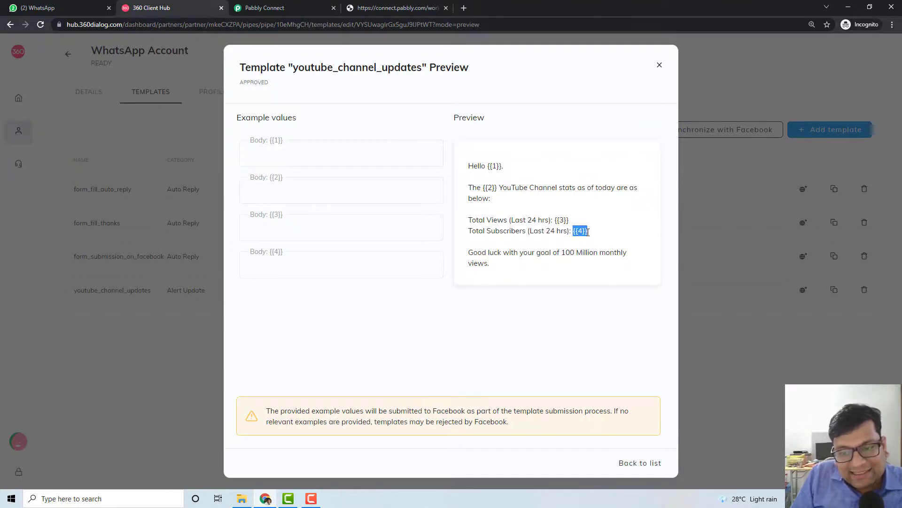
pyautogui.moveTo(492, 254); pyautogui.dragTo(617, 268)
pyautogui.click(616, 269)
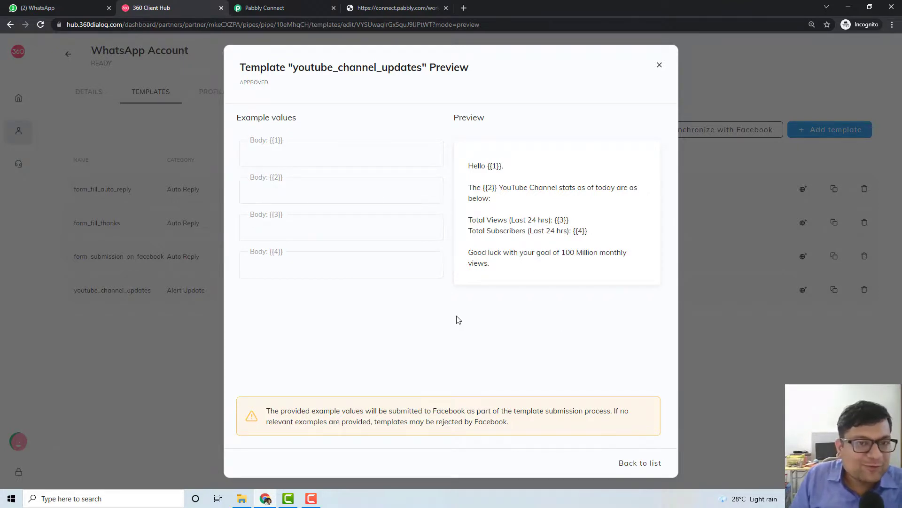
pyautogui.moveTo(526, 266); pyautogui.dragTo(469, 165)
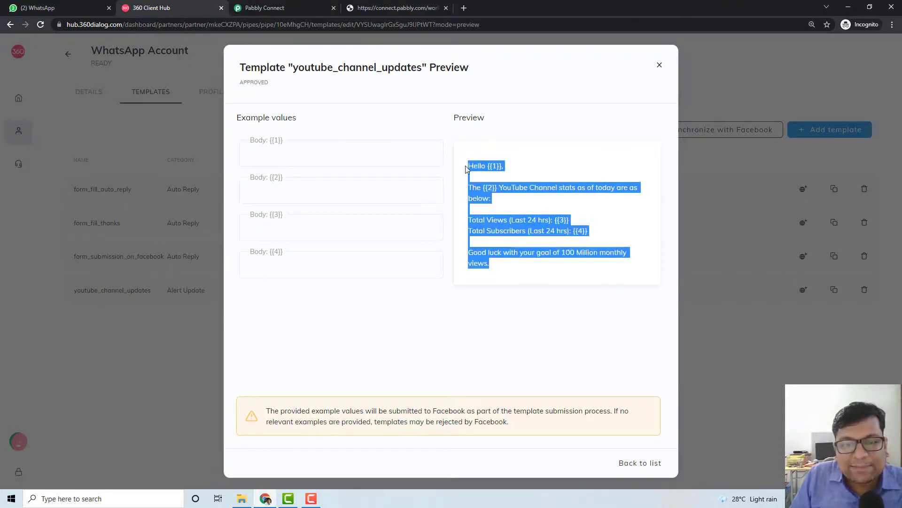
pyautogui.click(474, 166)
pyautogui.click(272, 7)
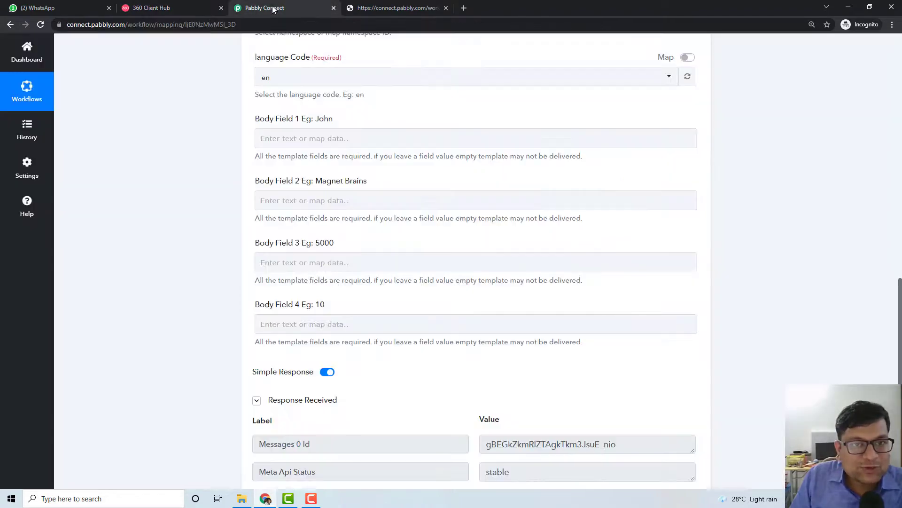
# Enter the recipient's name in Body Field 1 and Pabbly in Body Field 2
pyautogui.scroll(3, 298, 143)
pyautogui.scroll(3, 271, 167)
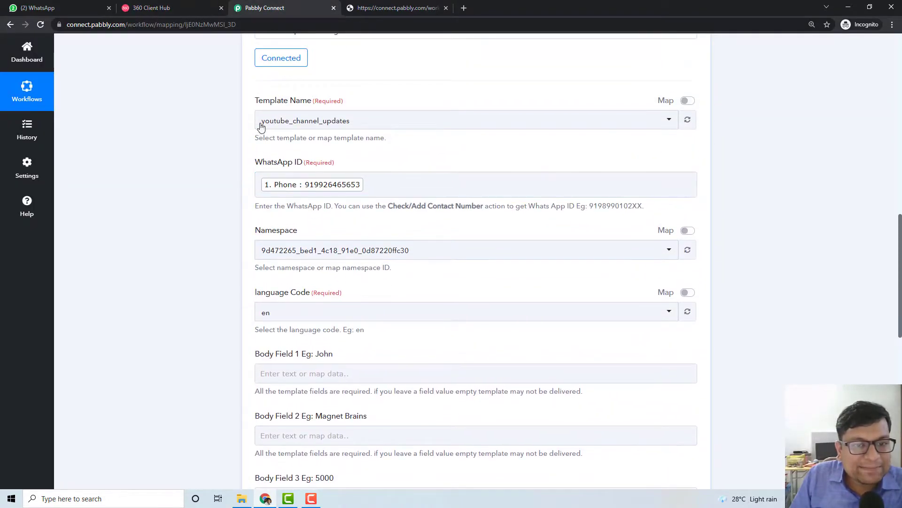
pyautogui.scroll(-1, 342, 154)
pyautogui.scroll(-2, 341, 154)
pyautogui.click(320, 184)
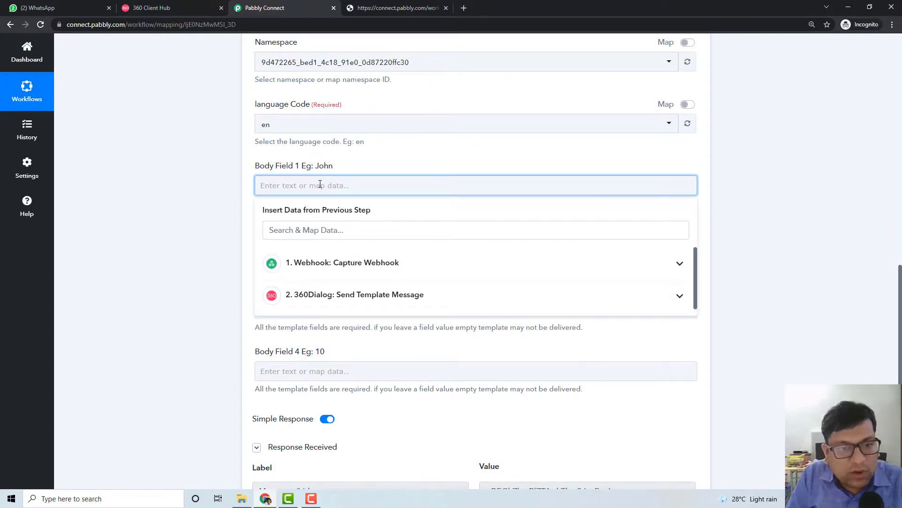
pyautogui.write('Neeraj')
pyautogui.click(187, 206)
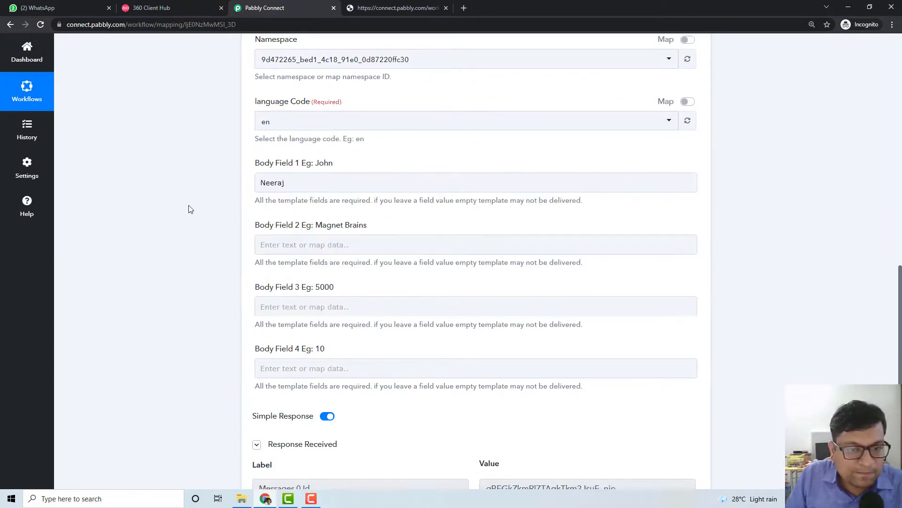
pyautogui.scroll(-1, 235, 202)
pyautogui.click(315, 202)
pyautogui.click(315, 203)
pyautogui.write('M')
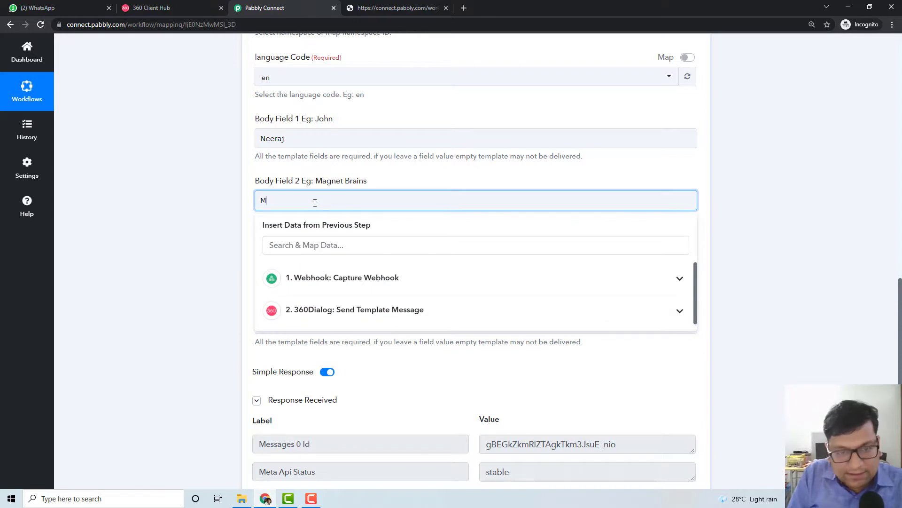
pyautogui.write('agnet B')
pyautogui.hotkey('ctrl', 'a')
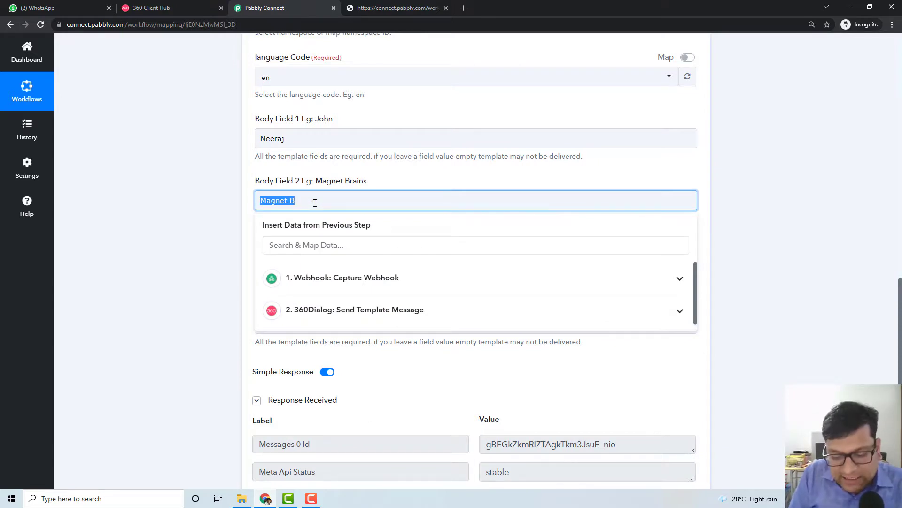
pyautogui.write('Pabbly')
pyautogui.click(165, 174)
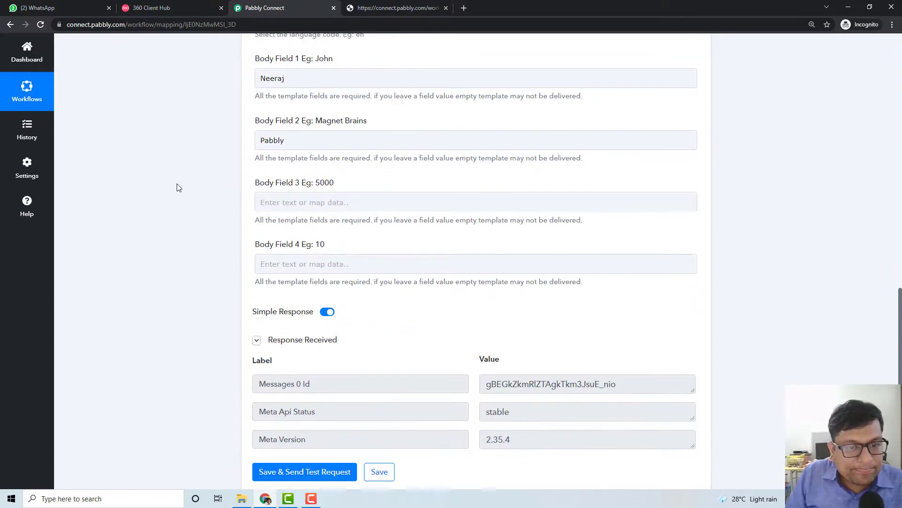
# Set Body Field 3 to 5000 and Body Field 4 to 50, then save and send a test request
pyautogui.scroll(-1, 177, 188)
pyautogui.click(317, 165)
pyautogui.write('50')
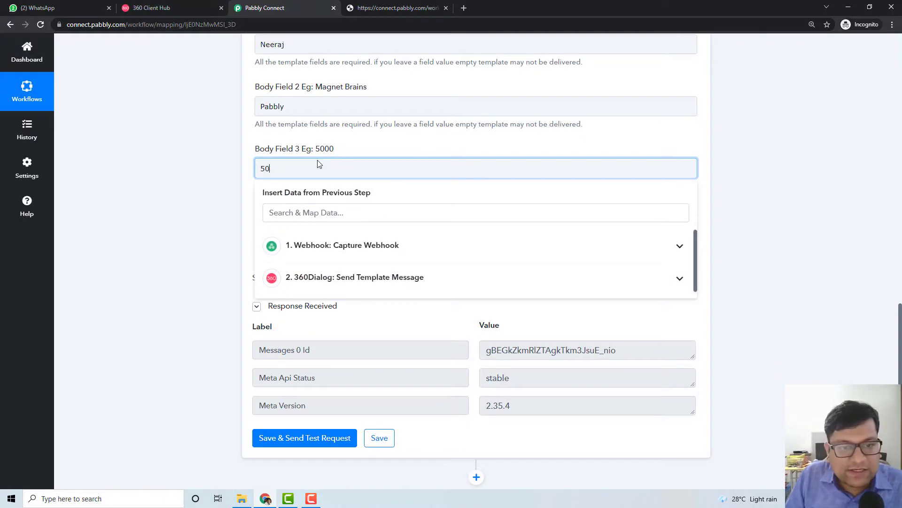
pyautogui.write('0')
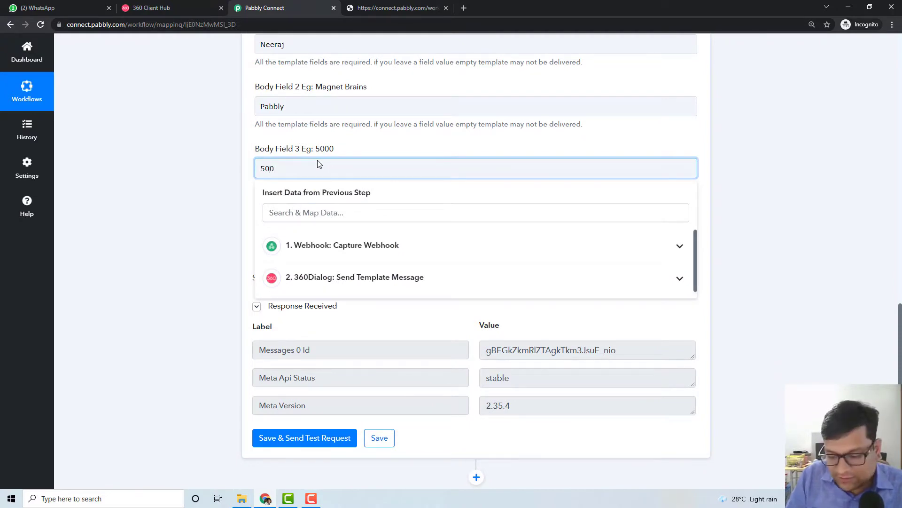
pyautogui.write('0')
pyautogui.click(222, 181)
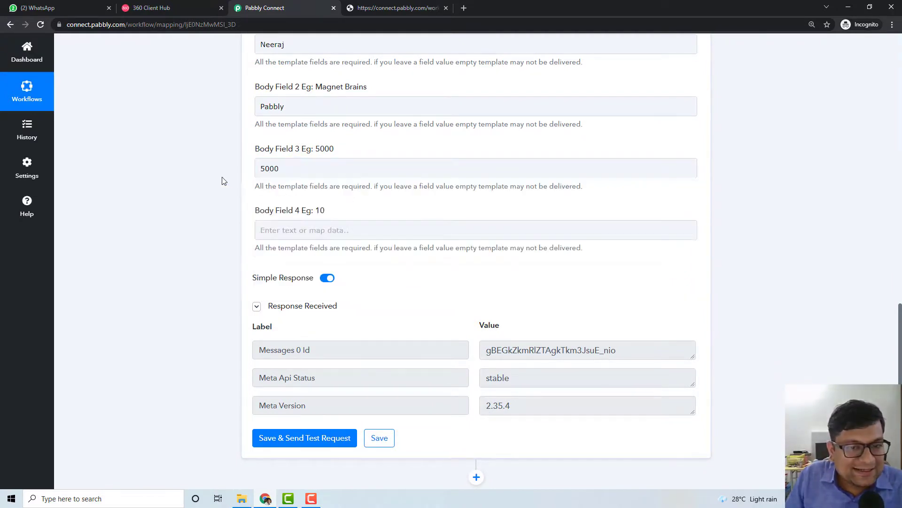
pyautogui.click(301, 229)
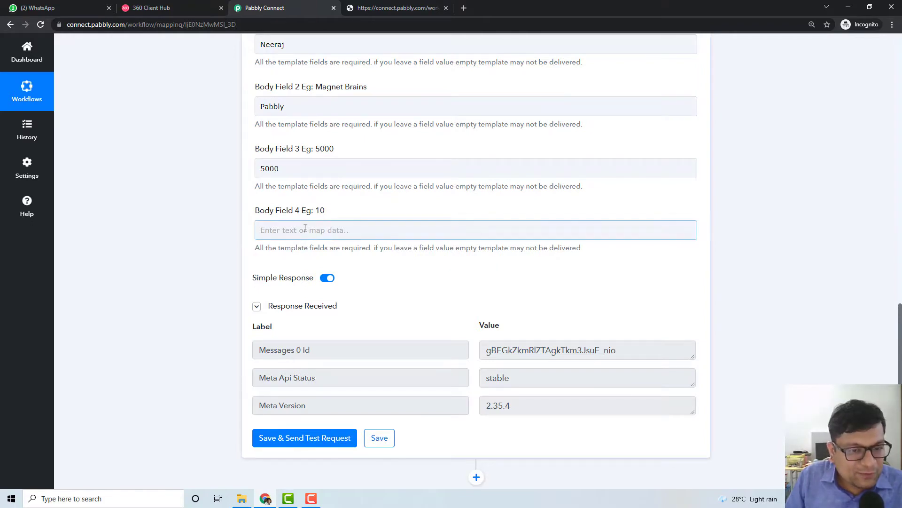
pyautogui.write('50')
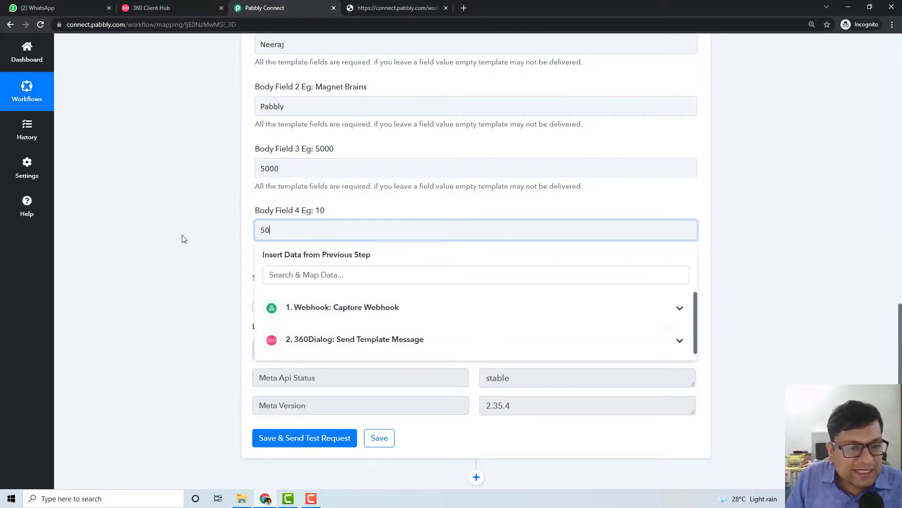
pyautogui.click(184, 238)
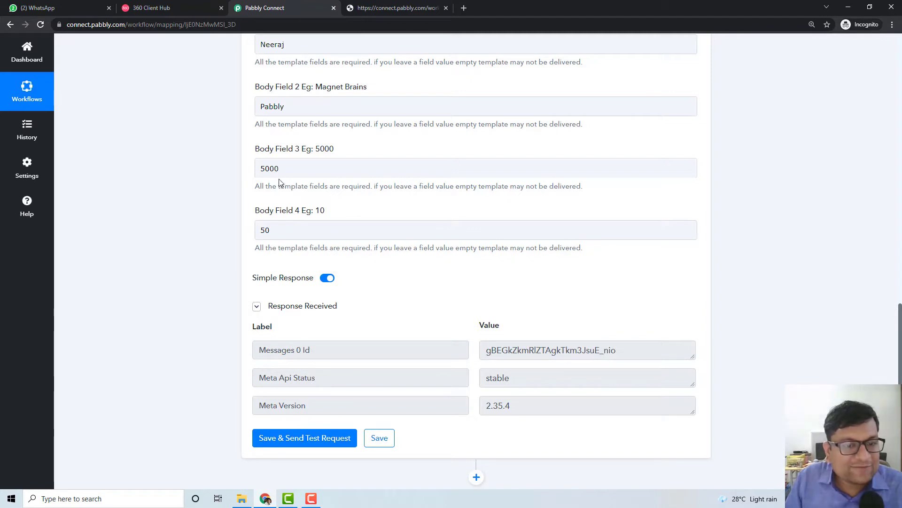
pyautogui.click(328, 438)
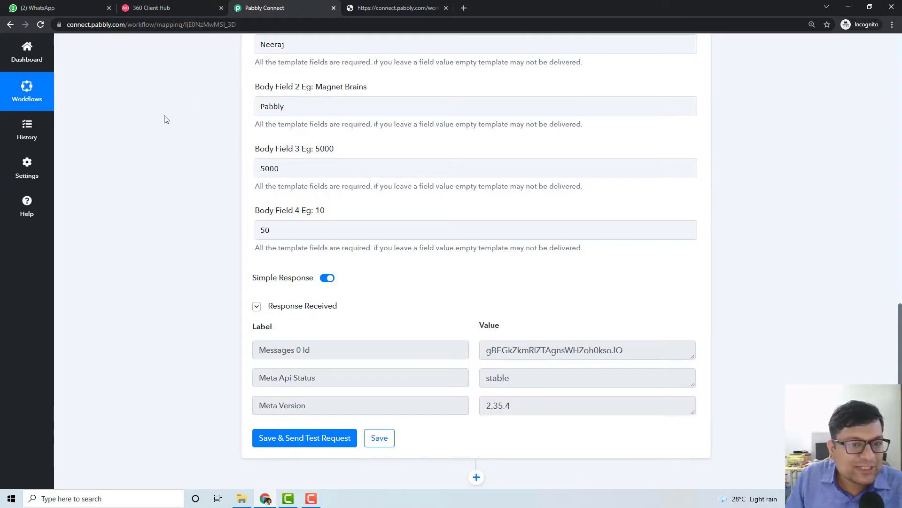
pyautogui.click(301, 193)
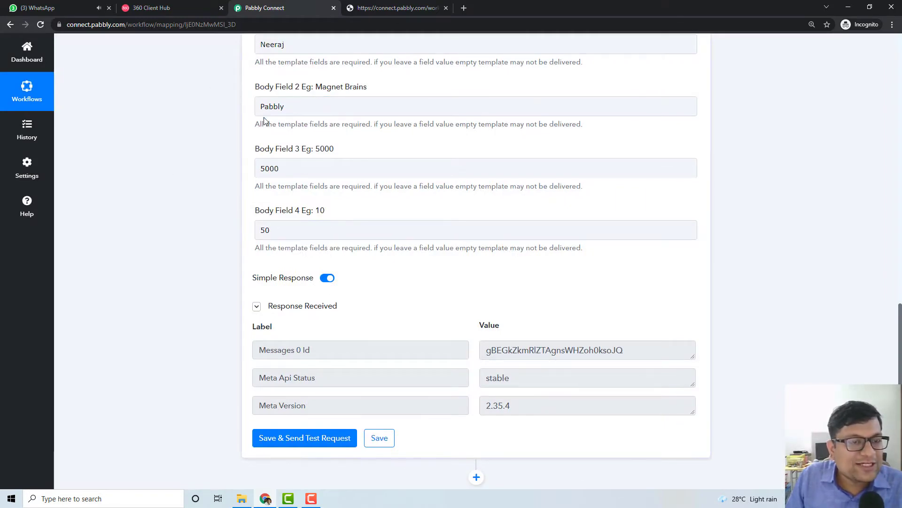
pyautogui.click(79, 11)
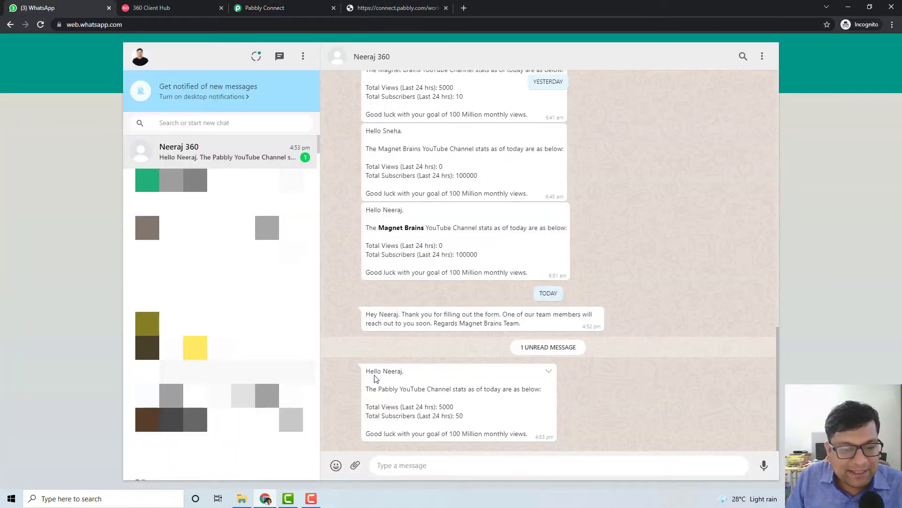
pyautogui.moveTo(366, 371); pyautogui.dragTo(419, 375)
pyautogui.moveTo(366, 389); pyautogui.dragTo(545, 390)
pyautogui.click(524, 403)
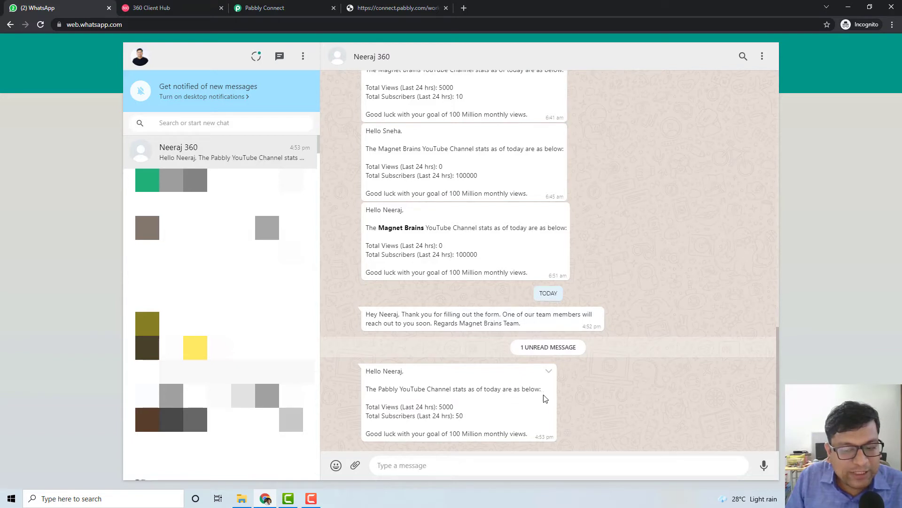
pyautogui.doubleClick(447, 407)
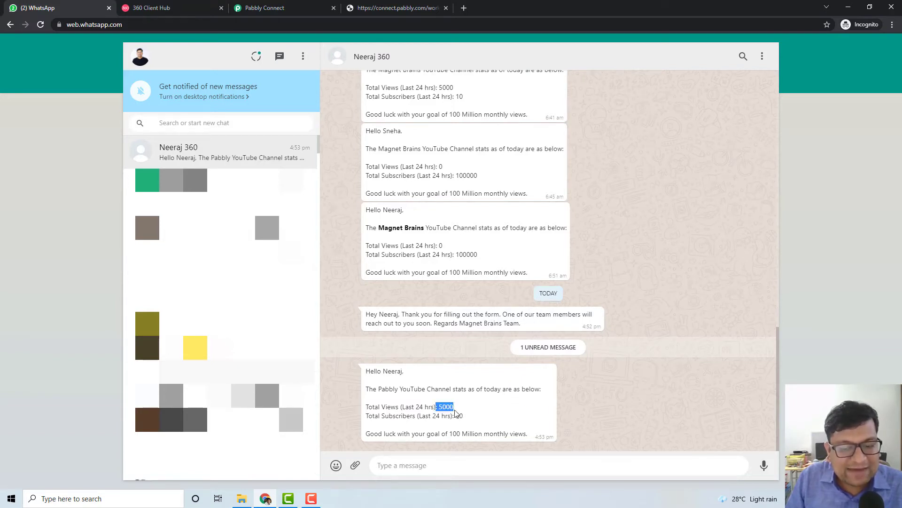
pyautogui.doubleClick(459, 416)
pyautogui.doubleClick(455, 433)
pyautogui.click(487, 432)
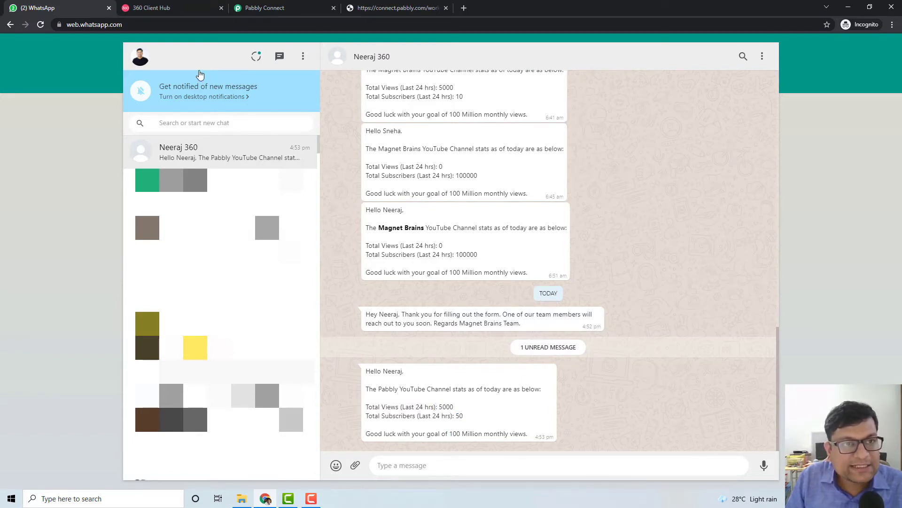
pyautogui.click(175, 5)
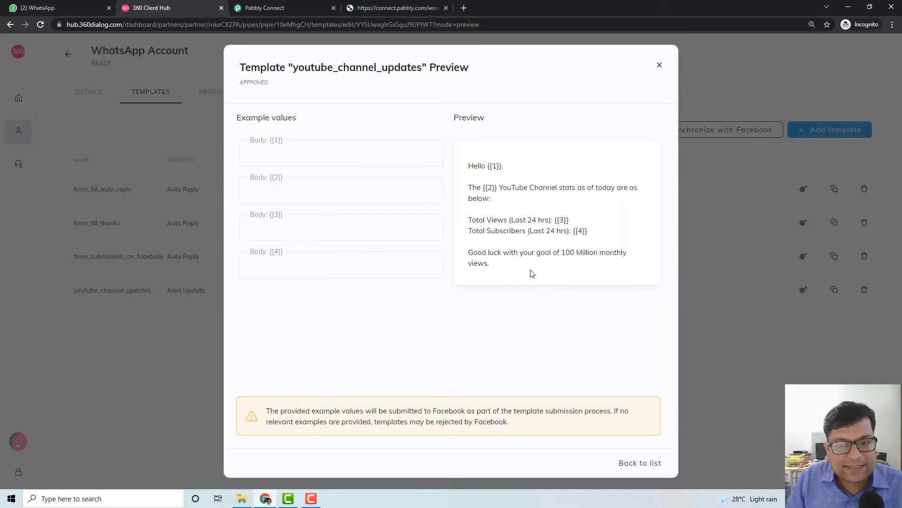
pyautogui.moveTo(530, 271); pyautogui.dragTo(458, 118)
pyautogui.click(255, 3)
pyautogui.scroll(5, 13, 236)
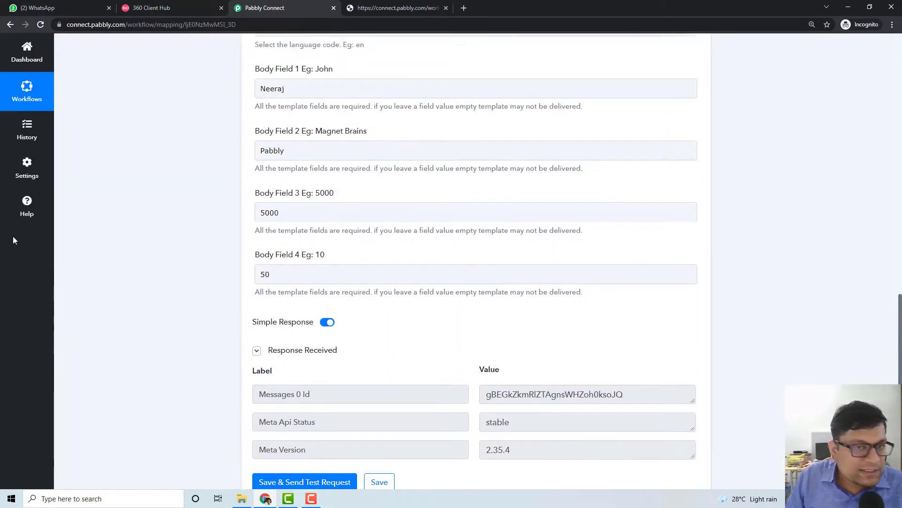
# Collapse the 360Dialog step's Response Received section and scroll back up to the Webhook trigger
pyautogui.scroll(4, 48, 247)
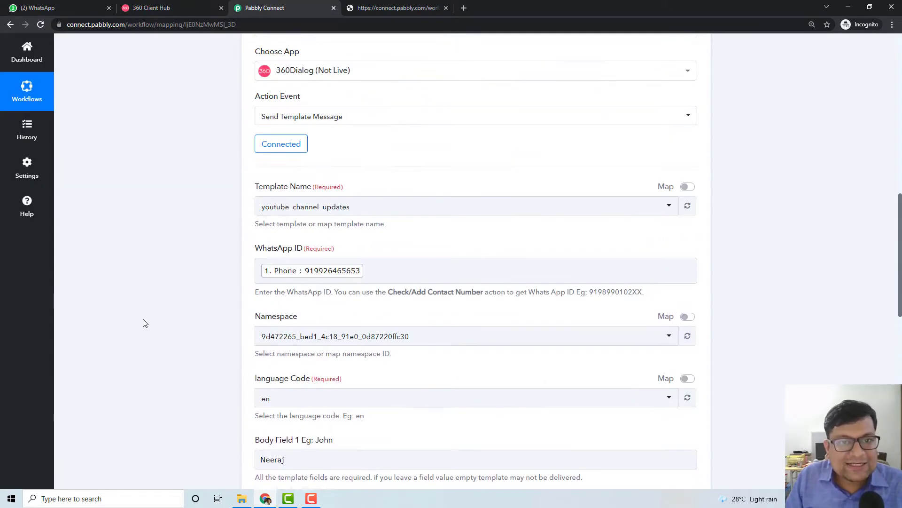
pyautogui.scroll(1, 145, 323)
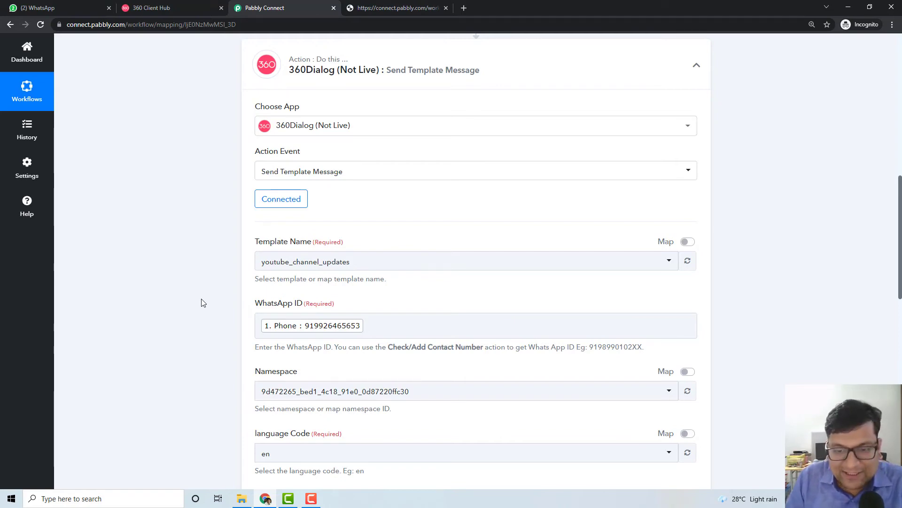
pyautogui.scroll(-12, 203, 302)
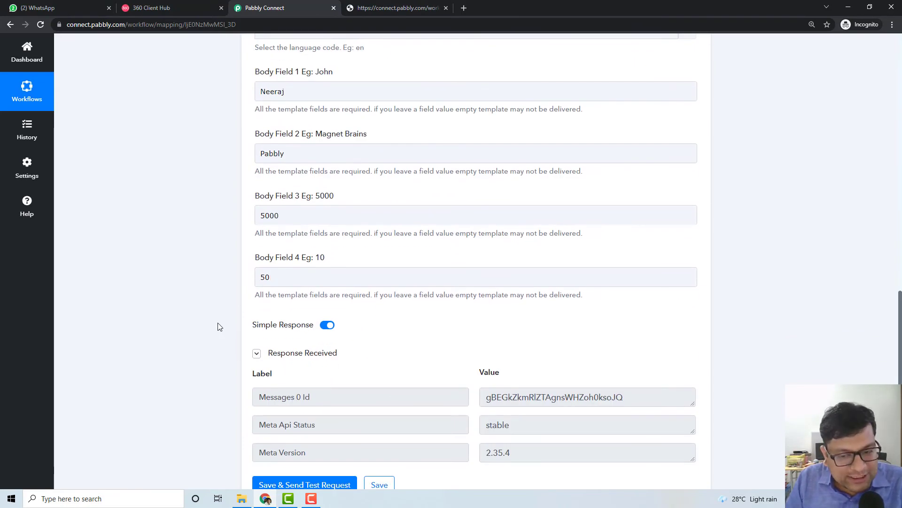
pyautogui.scroll(3, 230, 329)
pyautogui.click(257, 354)
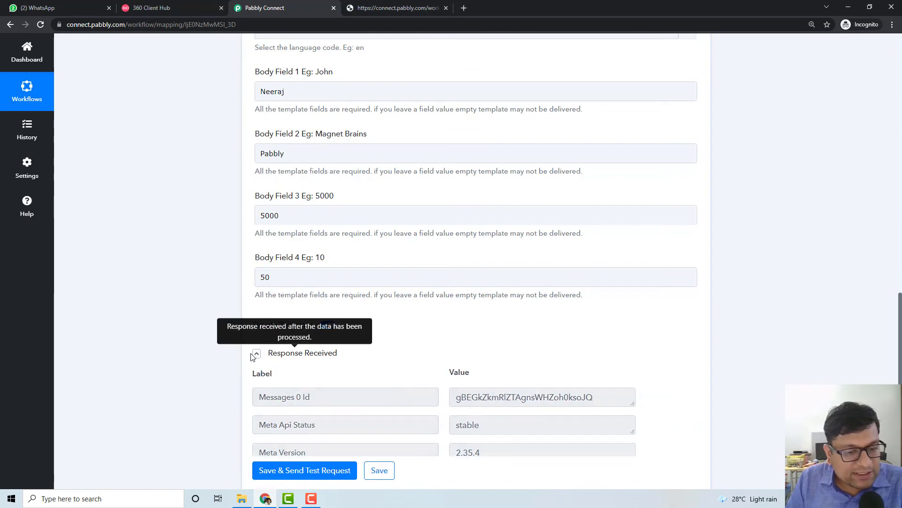
pyautogui.scroll(9, 300, 380)
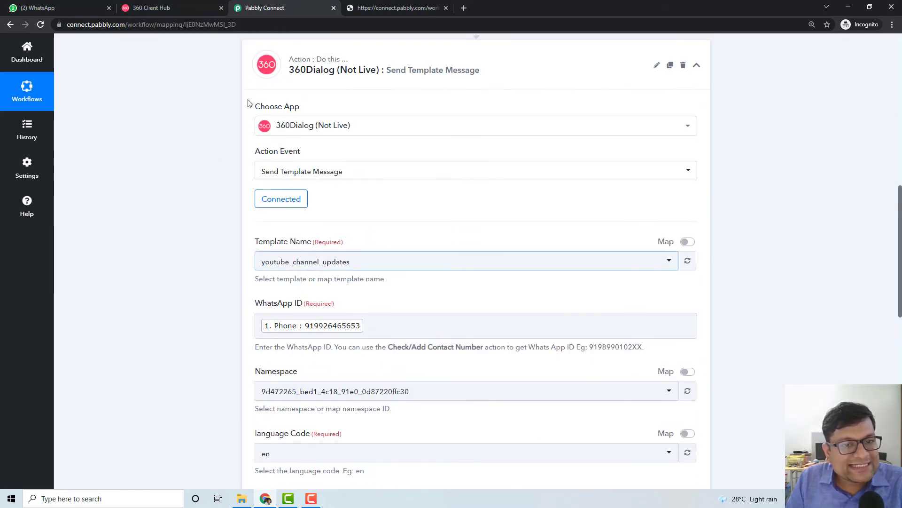
pyautogui.scroll(1, 333, 268)
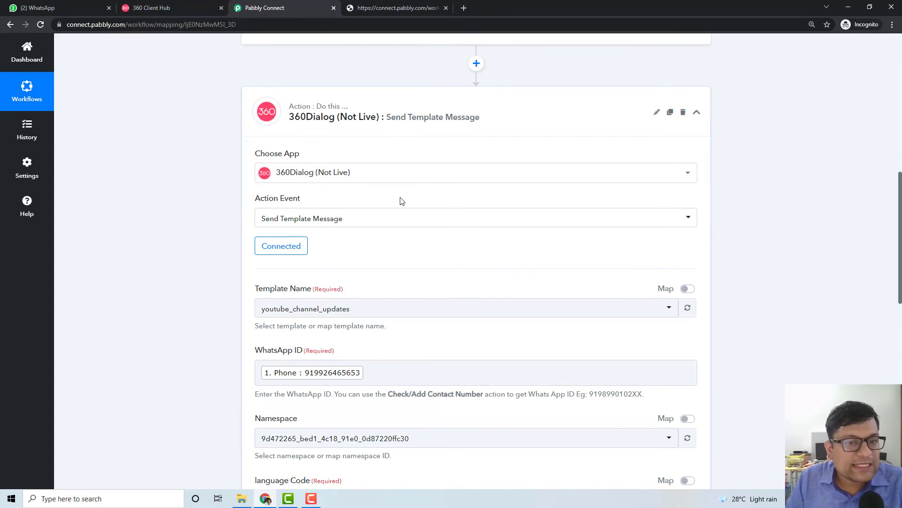
pyautogui.scroll(6, 401, 201)
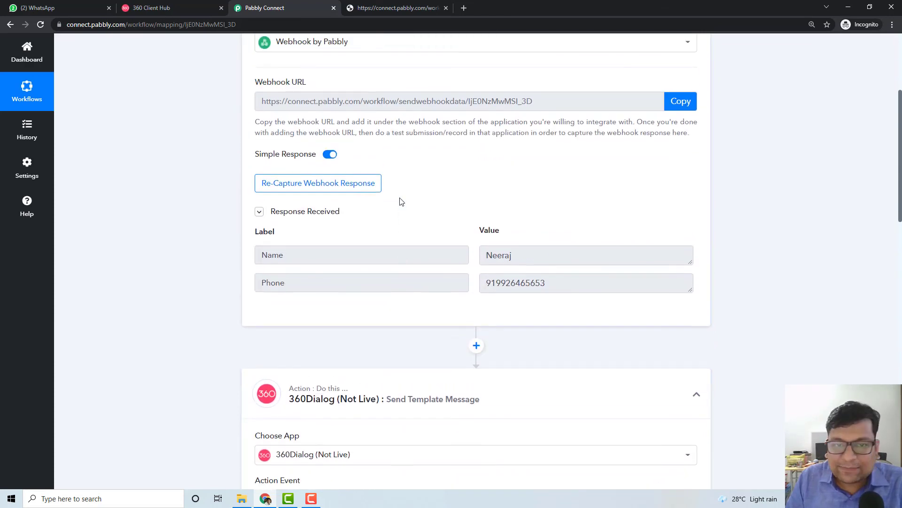
pyautogui.scroll(2, 400, 199)
pyautogui.rightClick(310, 500)
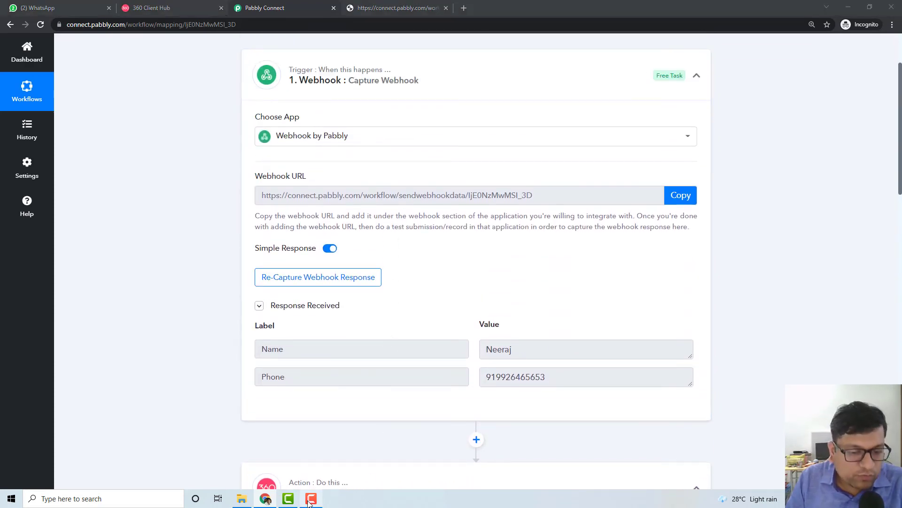